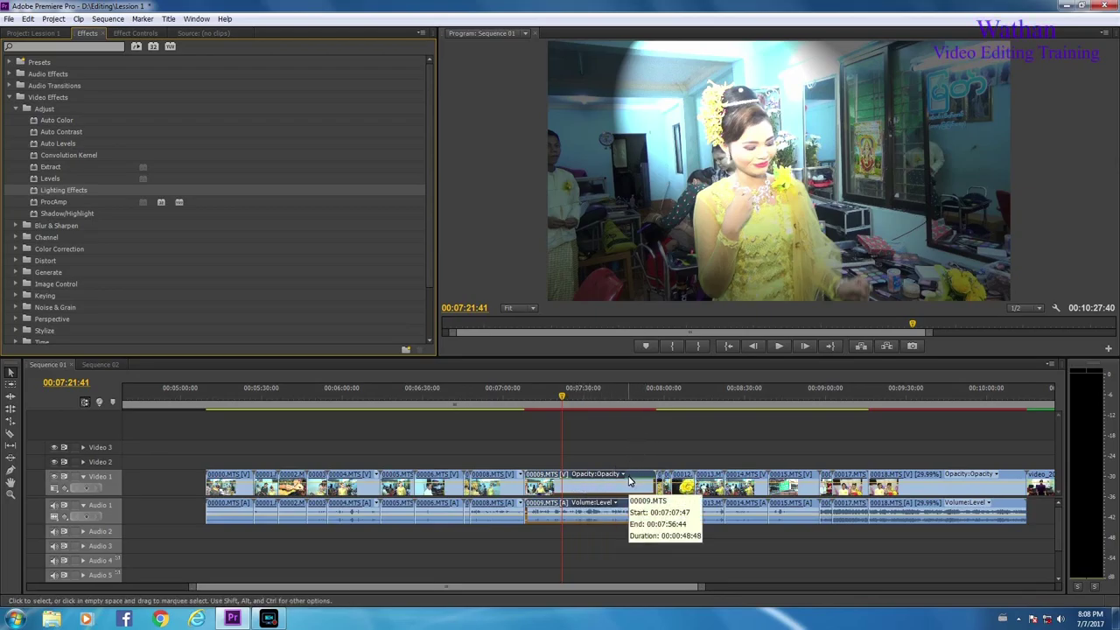
Remove all effects from the 00009.MTS clip, including Motion, Opacity, Volume and Video Effects
{"action": "left_click", "coordinate": [628, 480]}
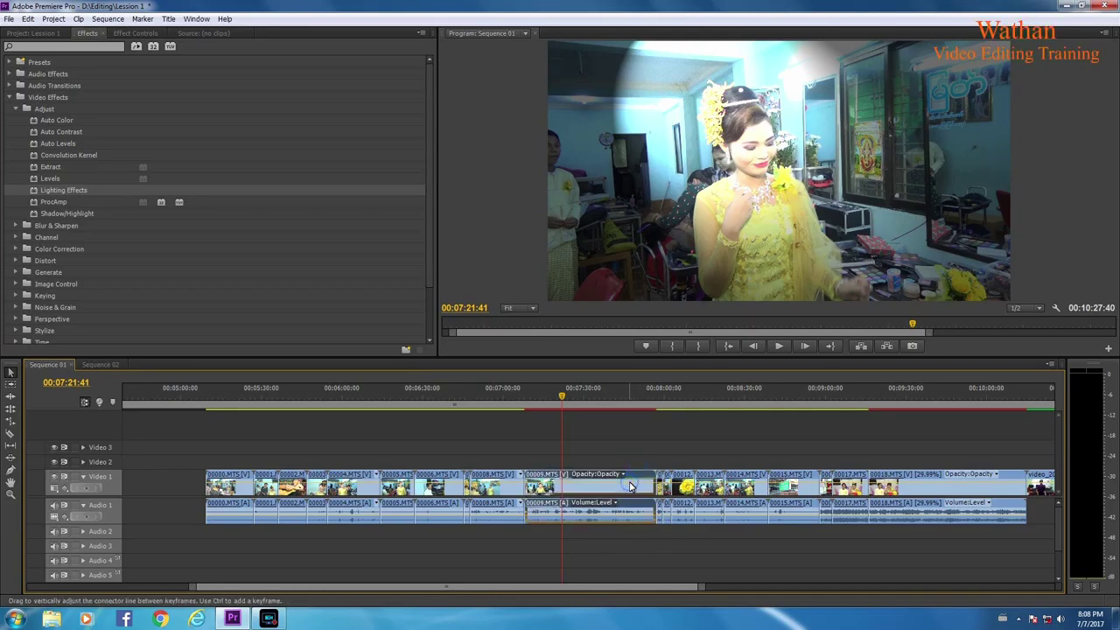
{"action": "right_click", "coordinate": [630, 486]}
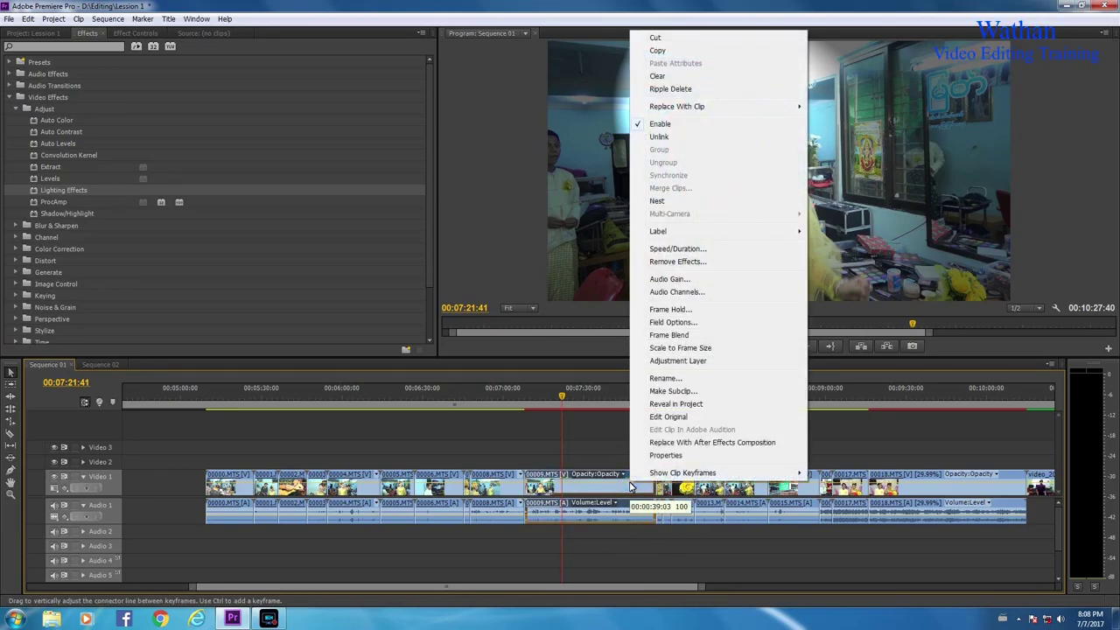
{"action": "left_click", "coordinate": [665, 263]}
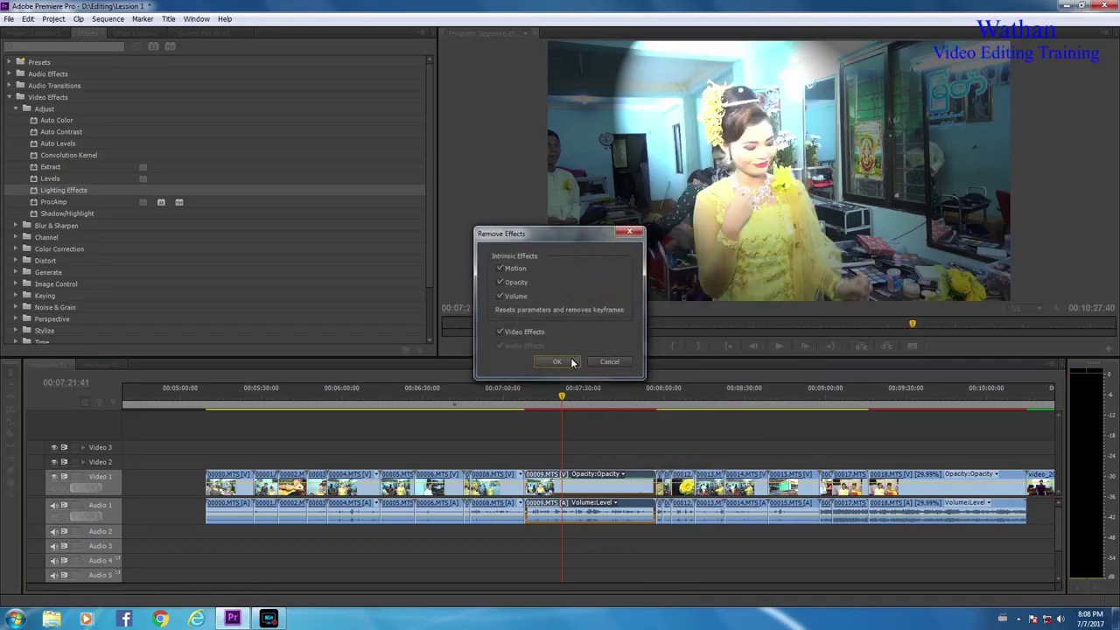
{"action": "left_click", "coordinate": [556, 362]}
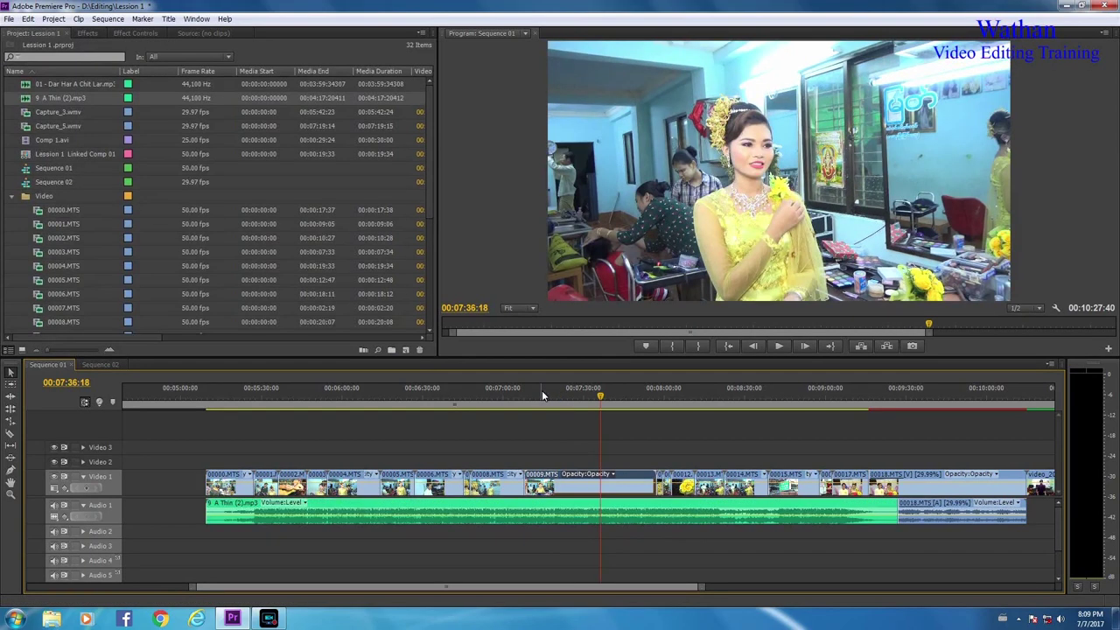
Play the sequence from about 00:07:15 within the 00009.MTS clip to check the audio level of the music
{"action": "left_click", "coordinate": [544, 395]}
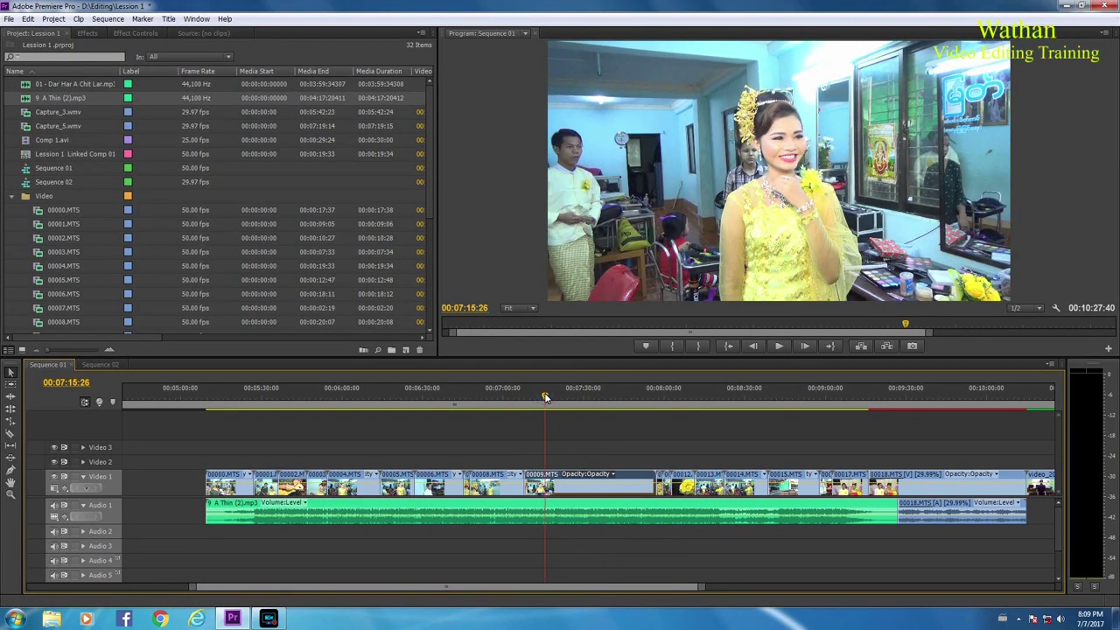
{"action": "key", "text": "space"}
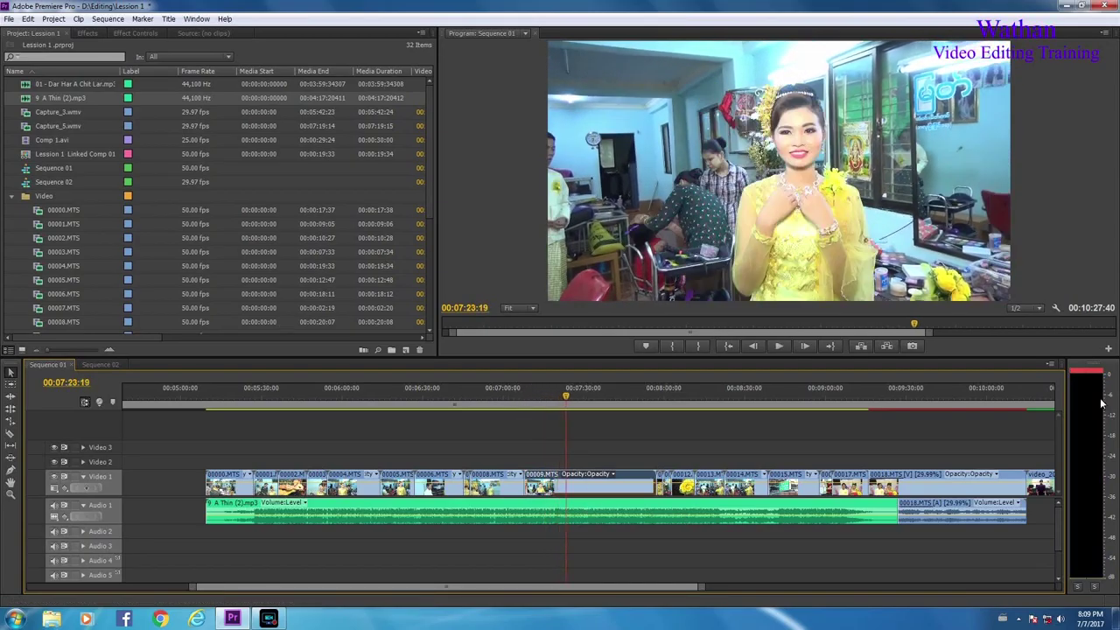
{"action": "key", "text": "space"}
{"action": "key", "text": "space"}
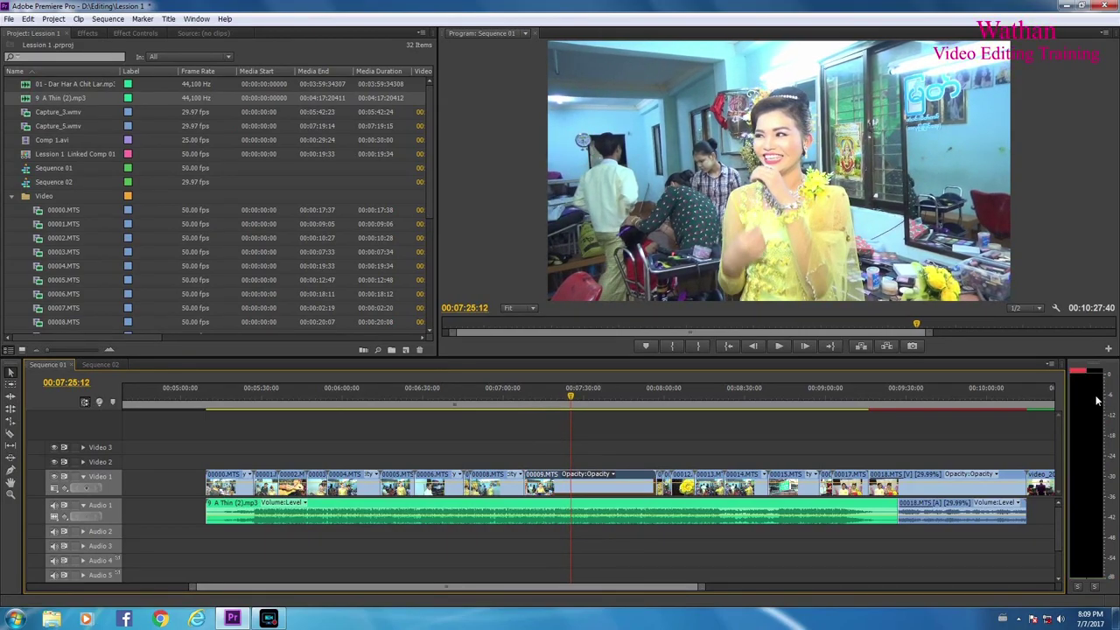
Set the gain of the 9 A Thin (2).mp3 clip on Audio 1 to -5 dB and play it back
{"action": "left_click", "coordinate": [692, 513]}
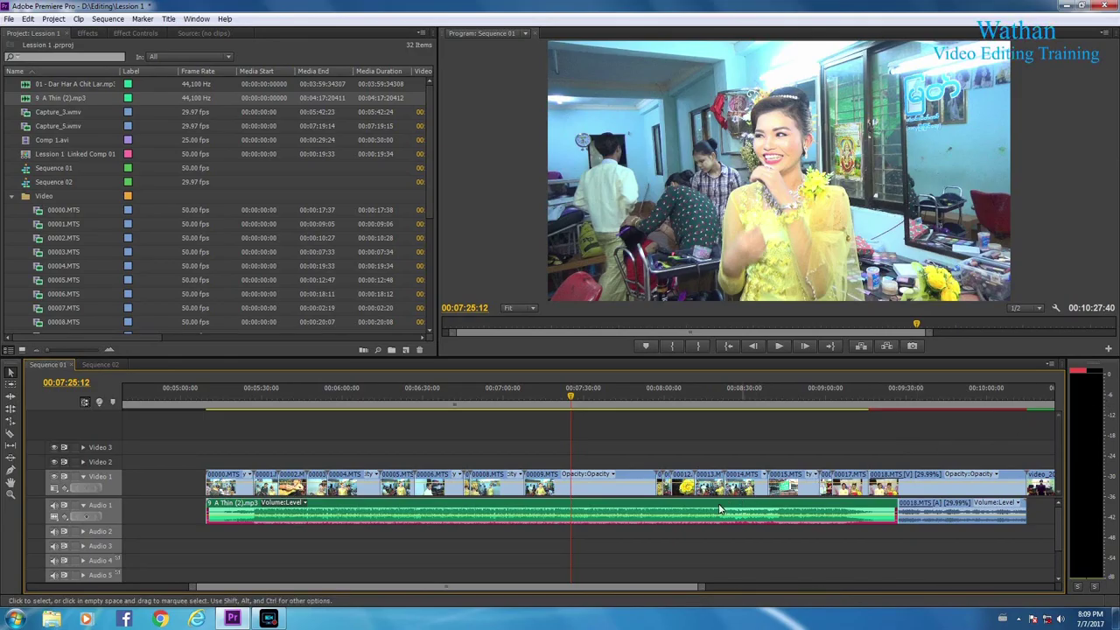
{"action": "right_click", "coordinate": [629, 512]}
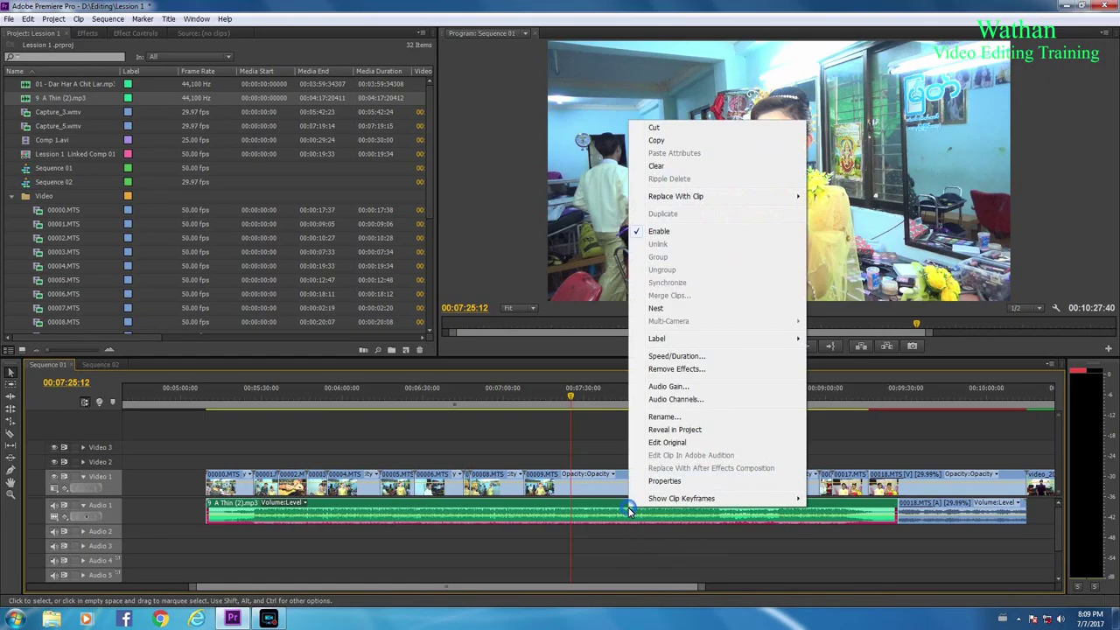
{"action": "left_click", "coordinate": [690, 390]}
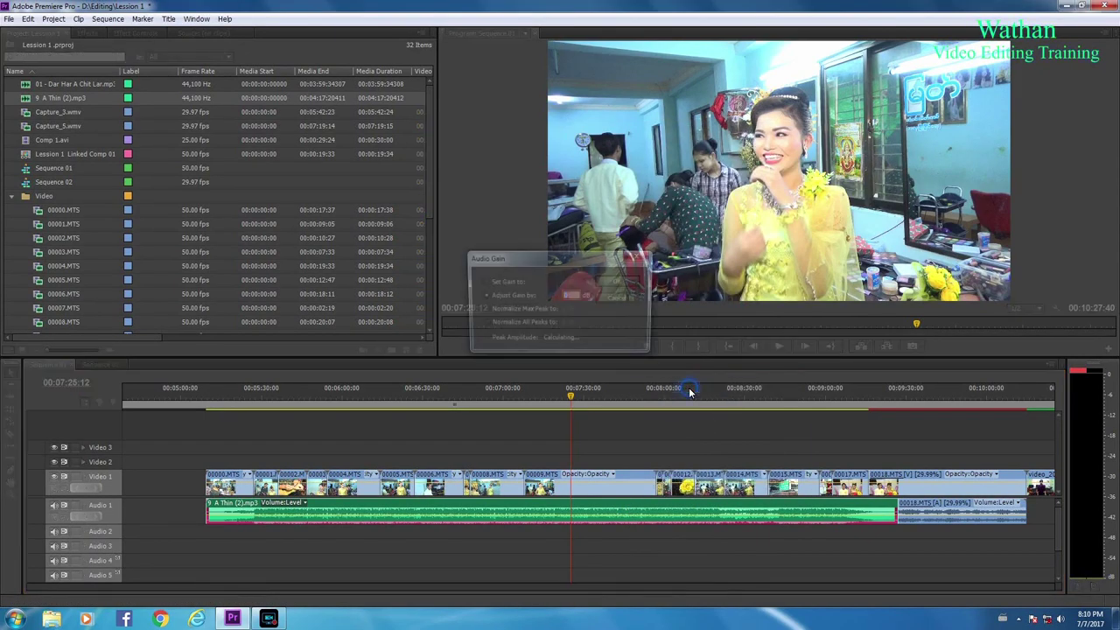
{"action": "left_click", "coordinate": [483, 282]}
{"action": "left_click", "coordinate": [566, 282]}
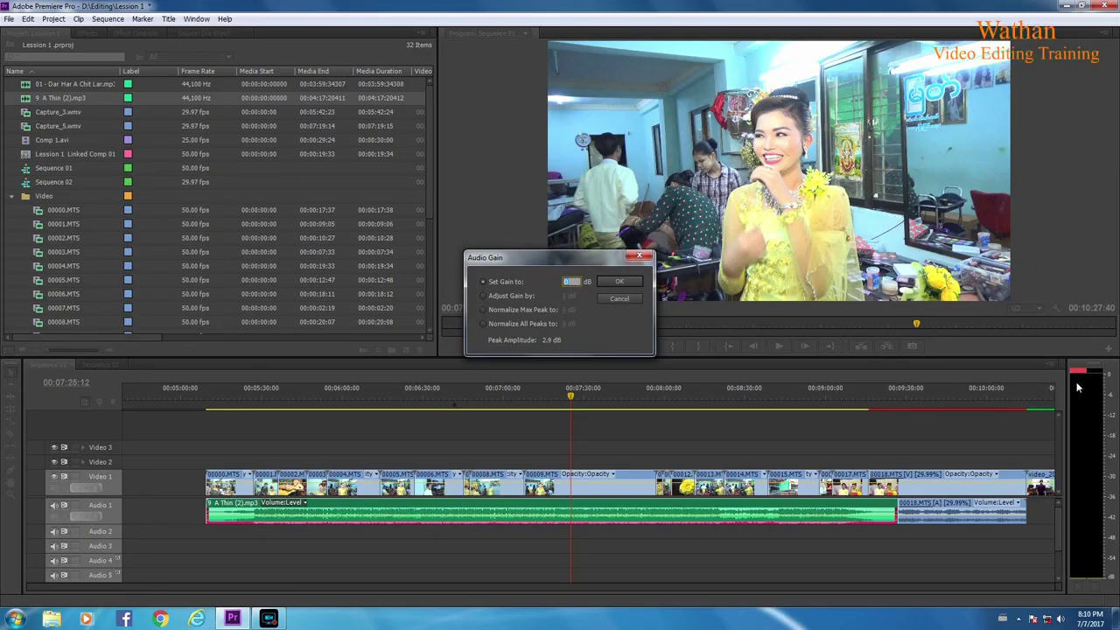
{"action": "type", "text": "3"}
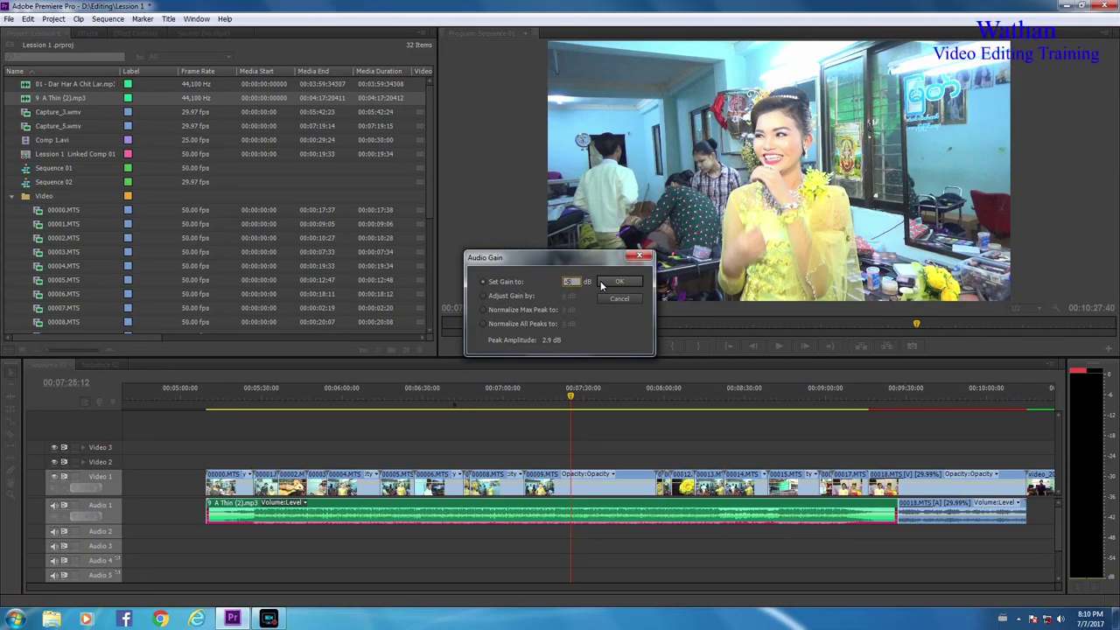
{"action": "left_click", "coordinate": [601, 282]}
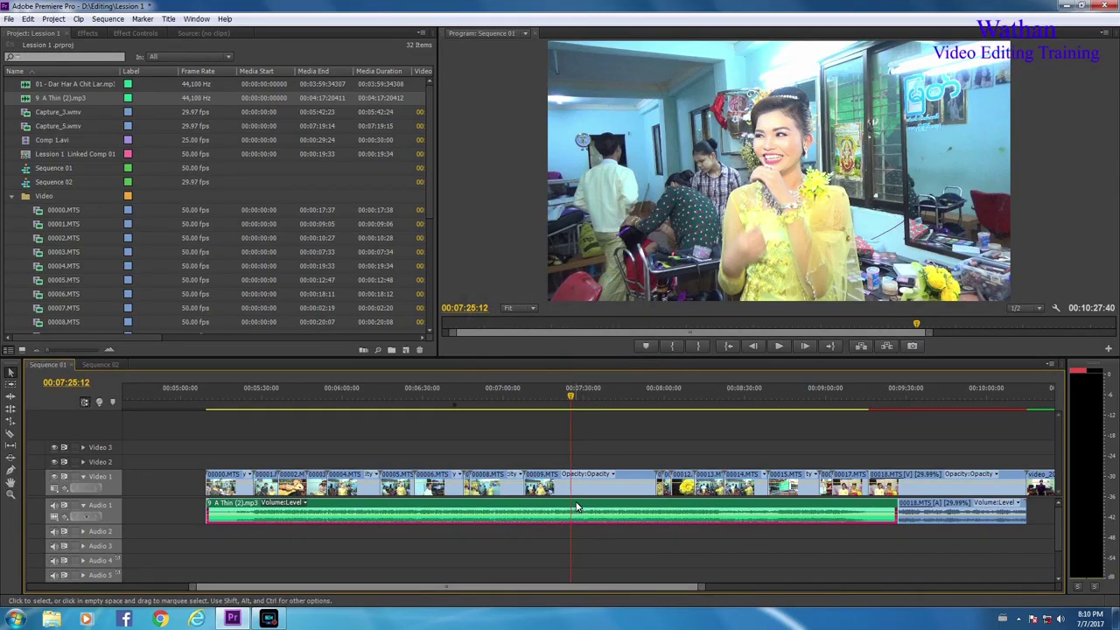
{"action": "key", "text": "space"}
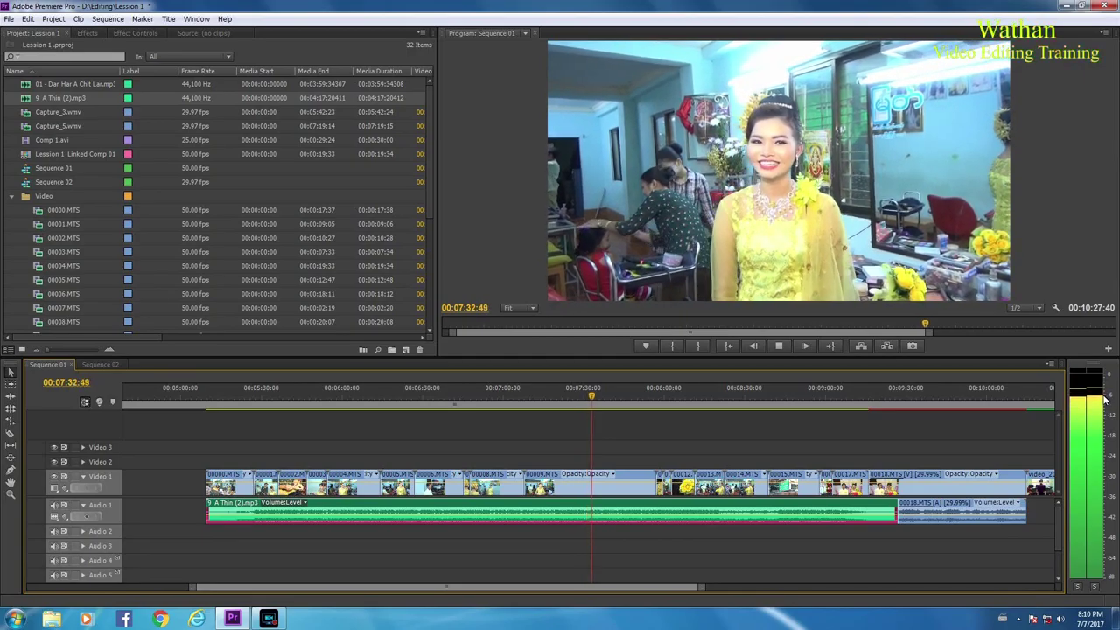
{"action": "key", "text": "space"}
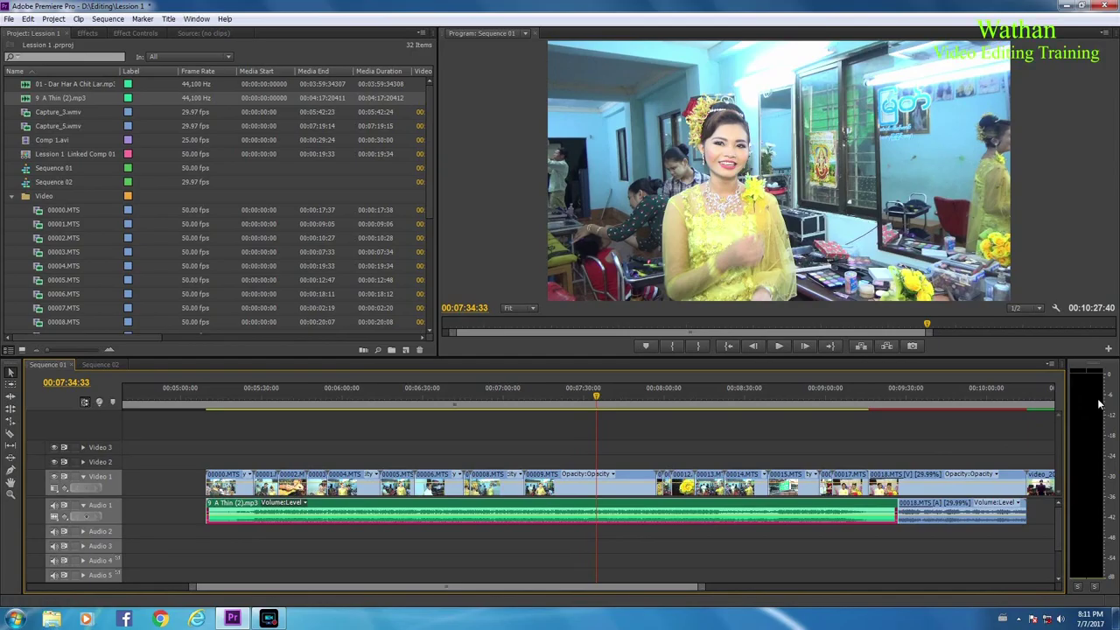
Set the gain of the 9 A Thin (2).mp3 clip to -6 dB and play the result
{"action": "right_click", "coordinate": [592, 510]}
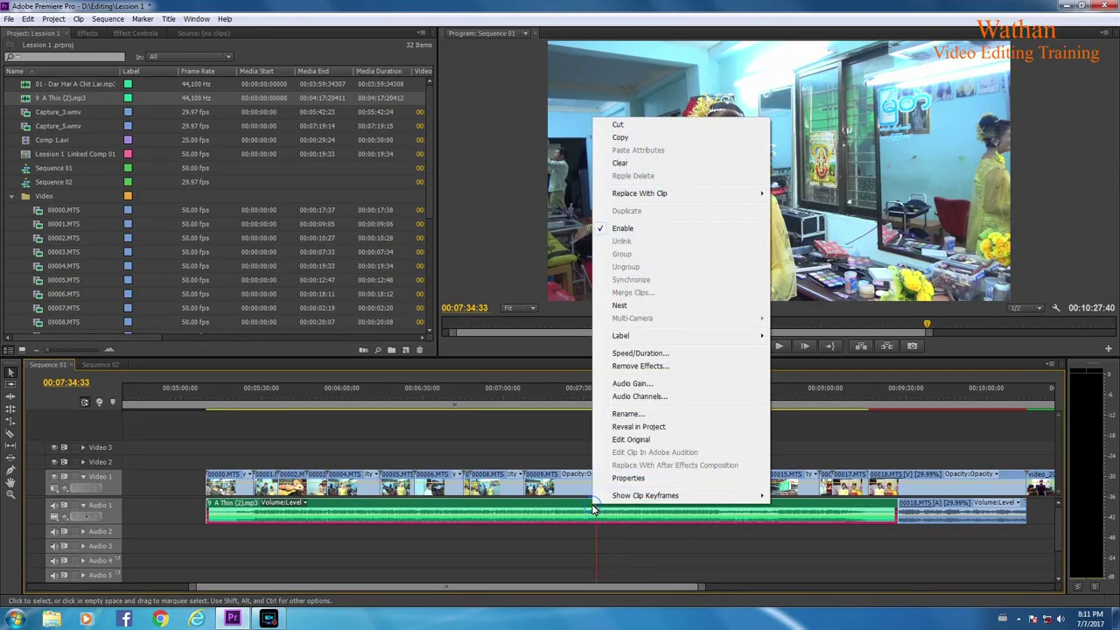
{"action": "left_click", "coordinate": [630, 384]}
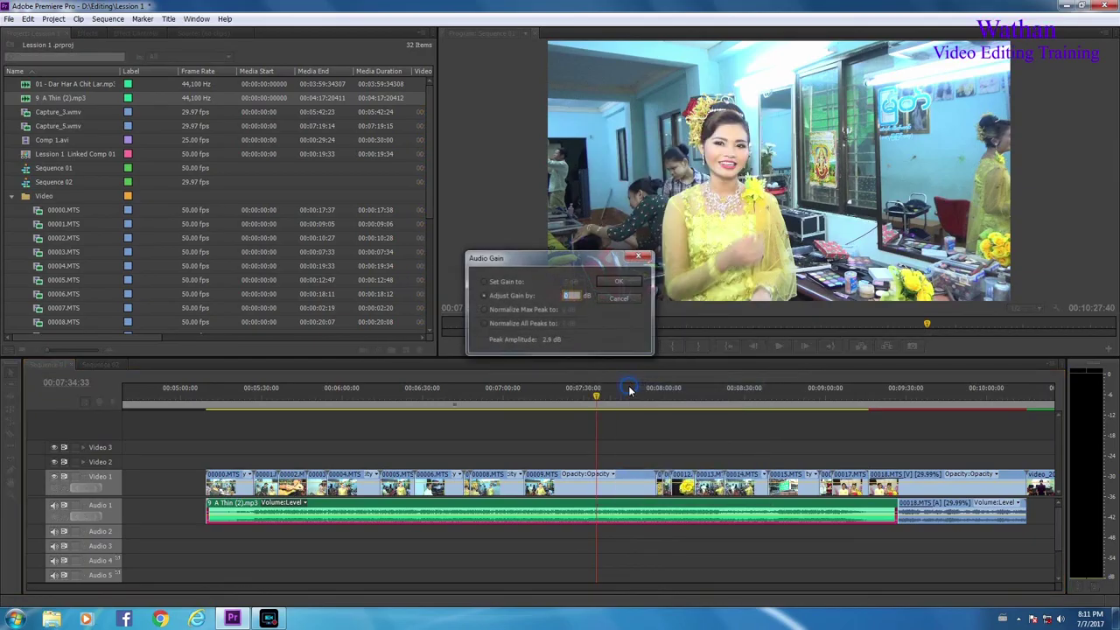
{"action": "left_click", "coordinate": [484, 280]}
{"action": "left_click", "coordinate": [569, 282]}
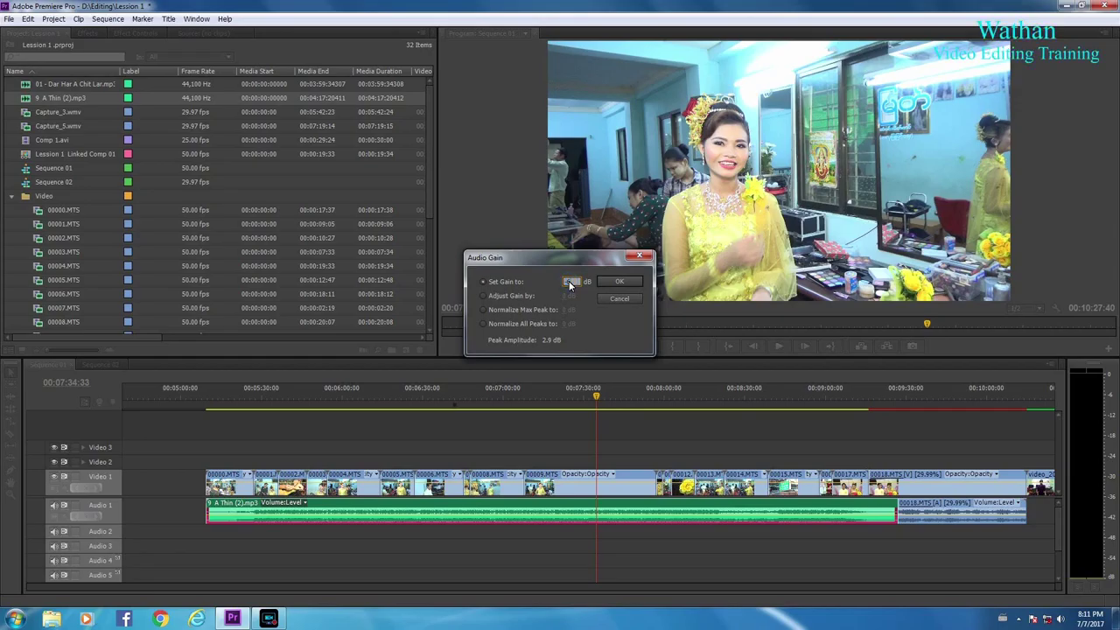
{"action": "left_click", "coordinate": [617, 282]}
{"action": "key", "text": "space"}
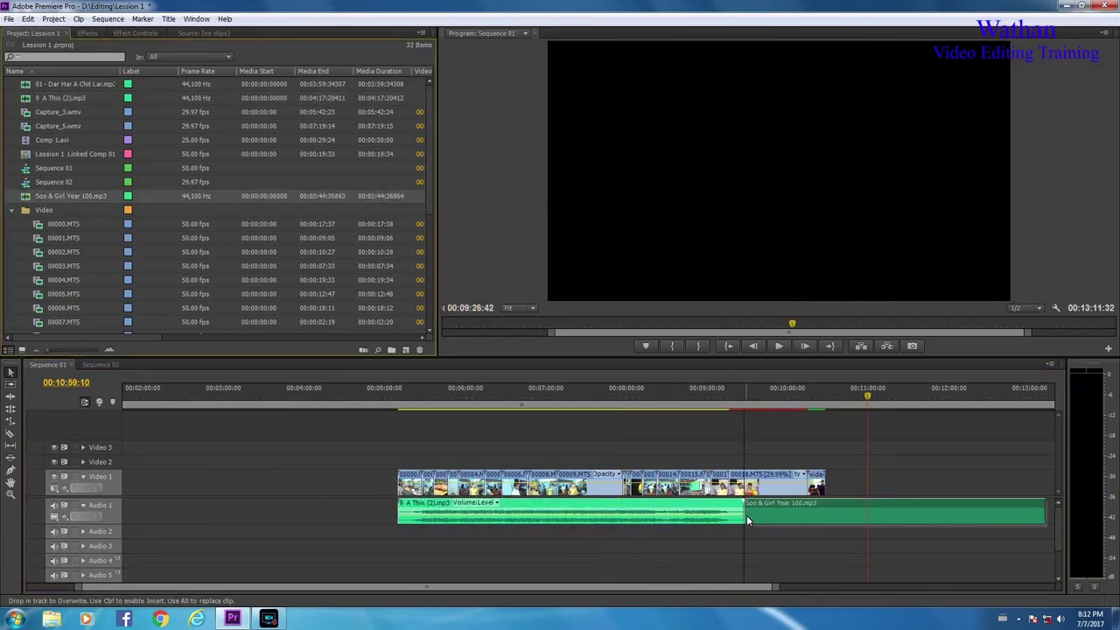
Open the audio channel settings of the 9 A Thin (2).mp3 clip and set the right channel's source to Left
{"action": "left_click", "coordinate": [882, 513]}
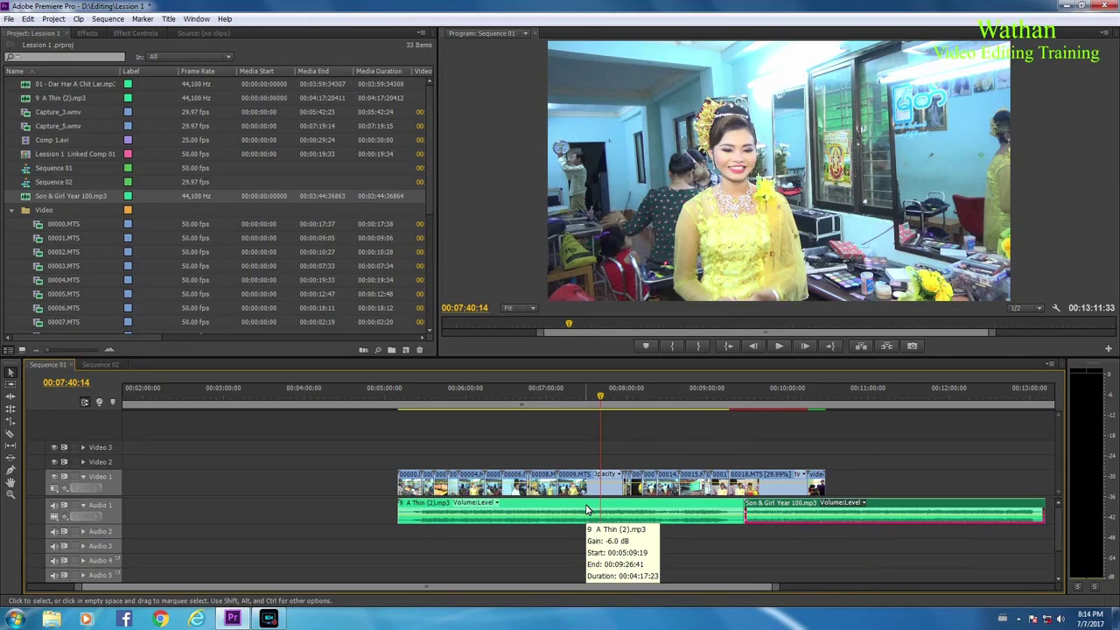
{"action": "left_click", "coordinate": [586, 509]}
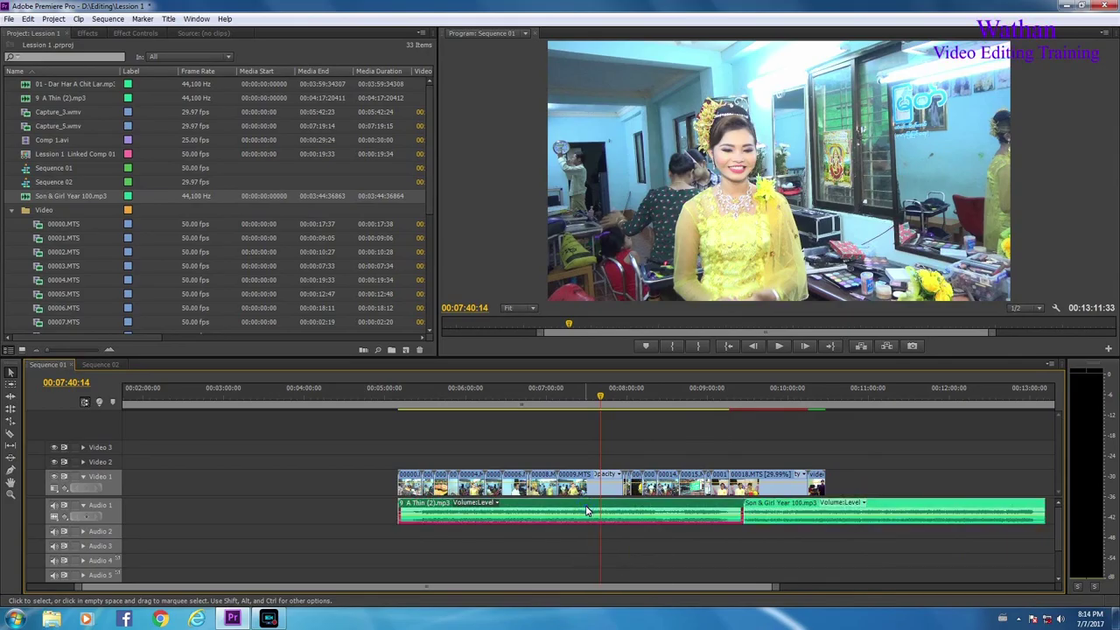
{"action": "right_click", "coordinate": [586, 511]}
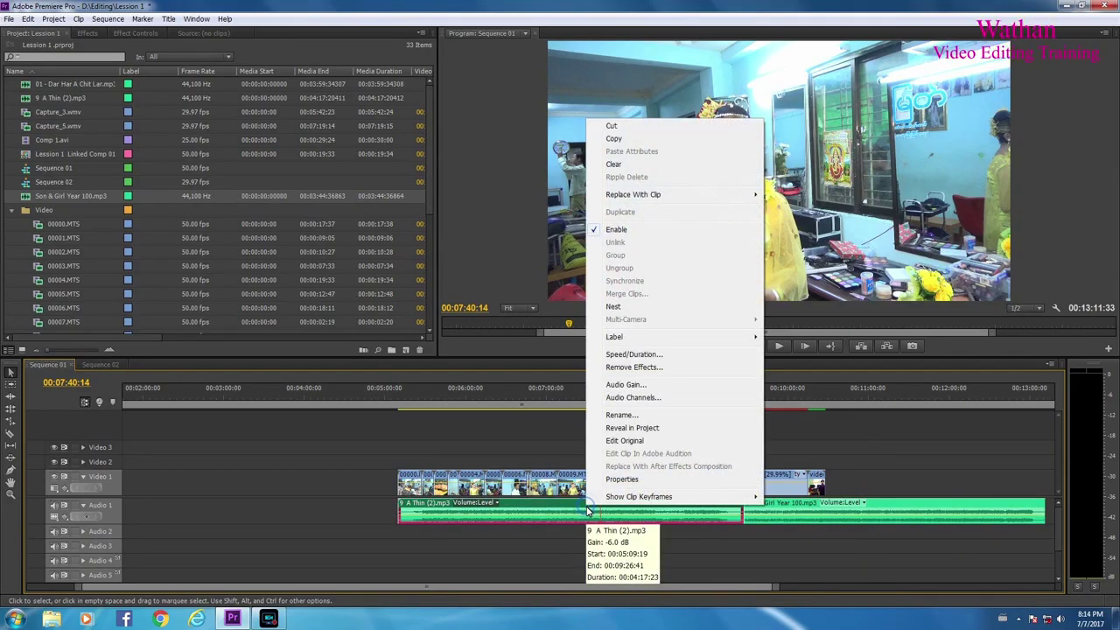
{"action": "left_click", "coordinate": [658, 399]}
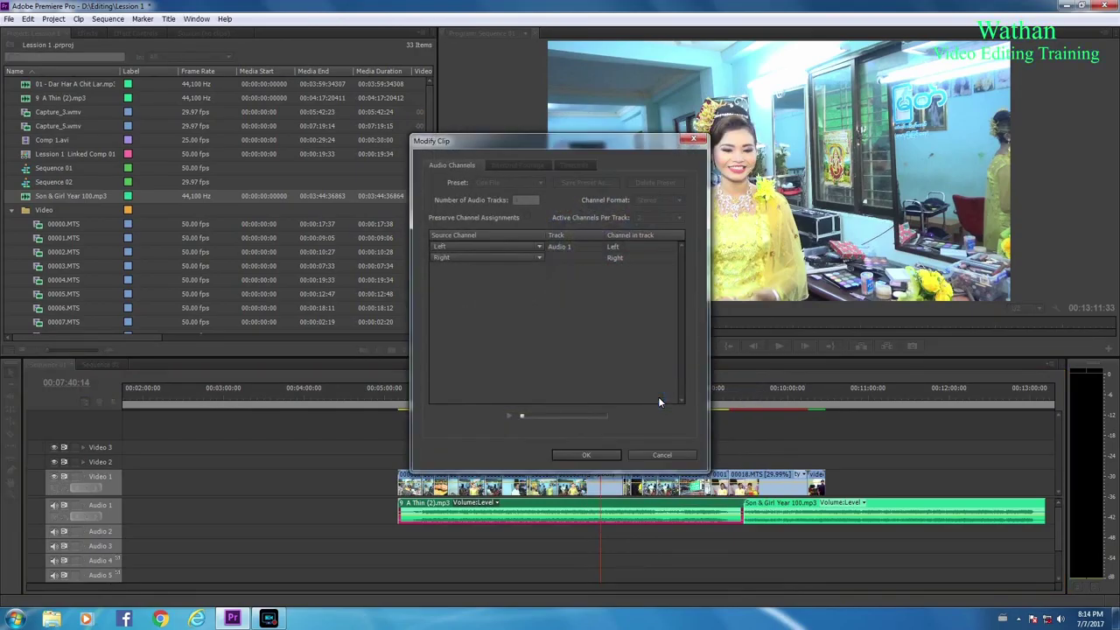
{"action": "left_click", "coordinate": [477, 257]}
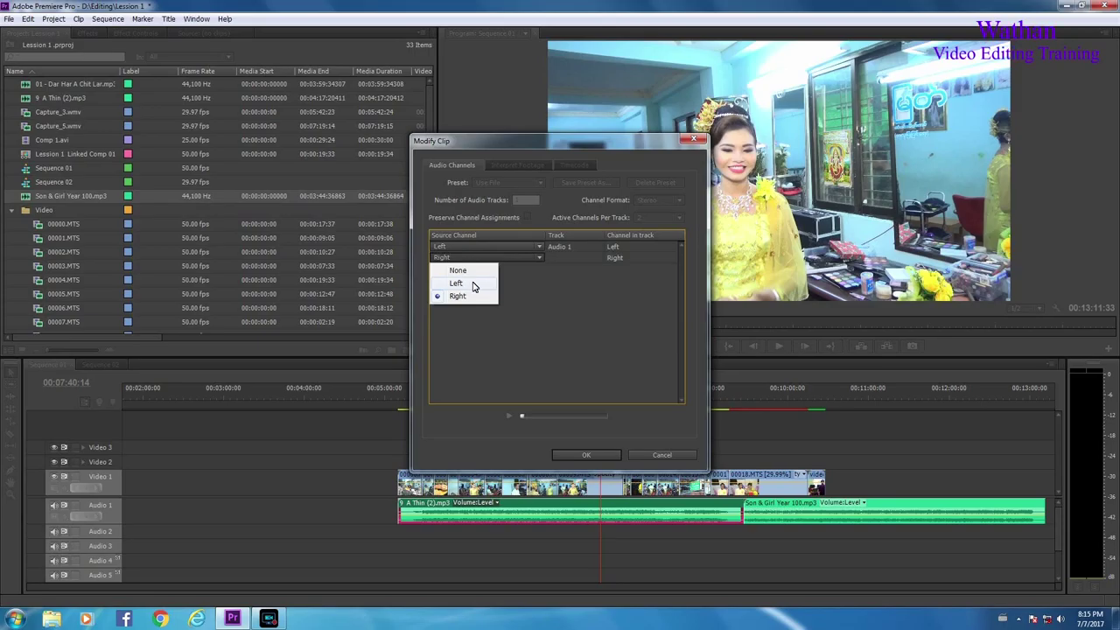
{"action": "left_click", "coordinate": [472, 286]}
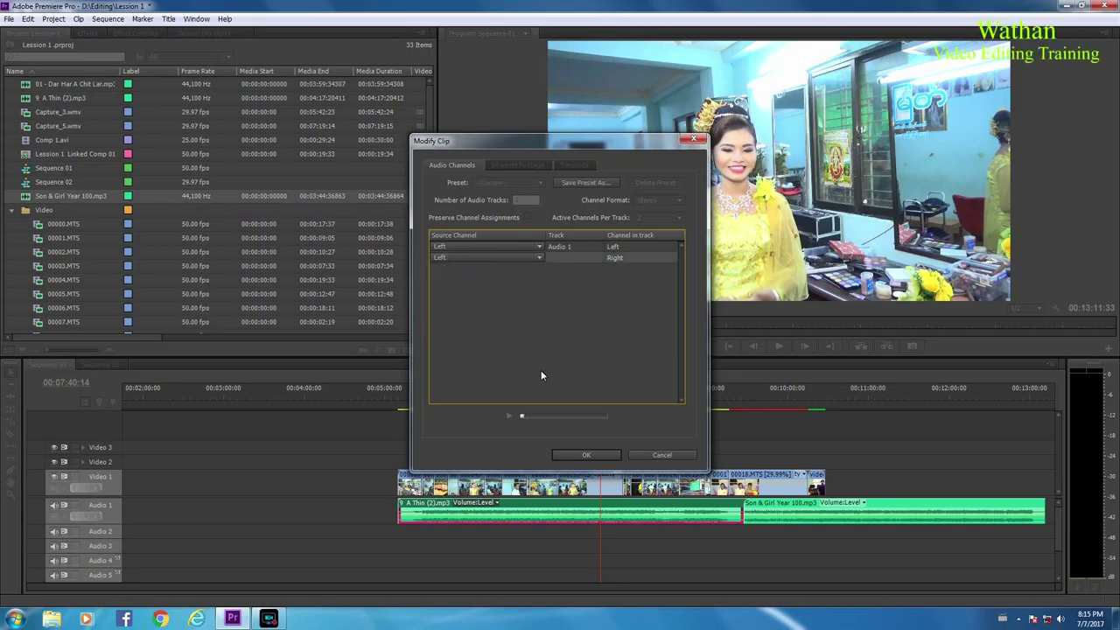
Set the source of both the left and right channels of the music clip to Right
{"action": "left_click", "coordinate": [502, 246]}
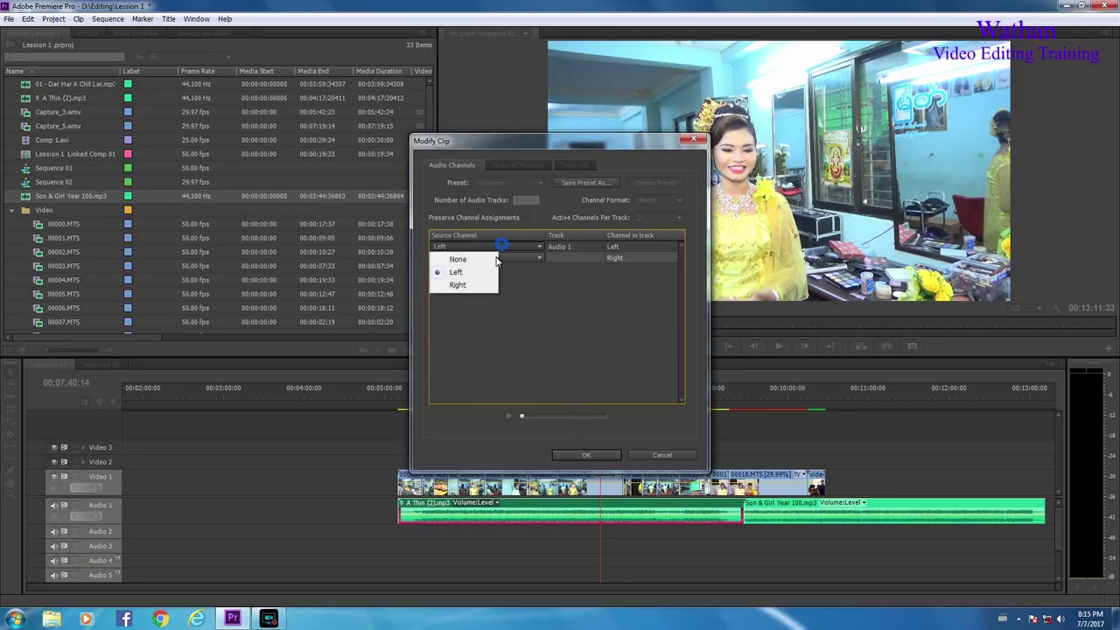
{"action": "left_click", "coordinate": [458, 285]}
{"action": "left_click", "coordinate": [477, 258]}
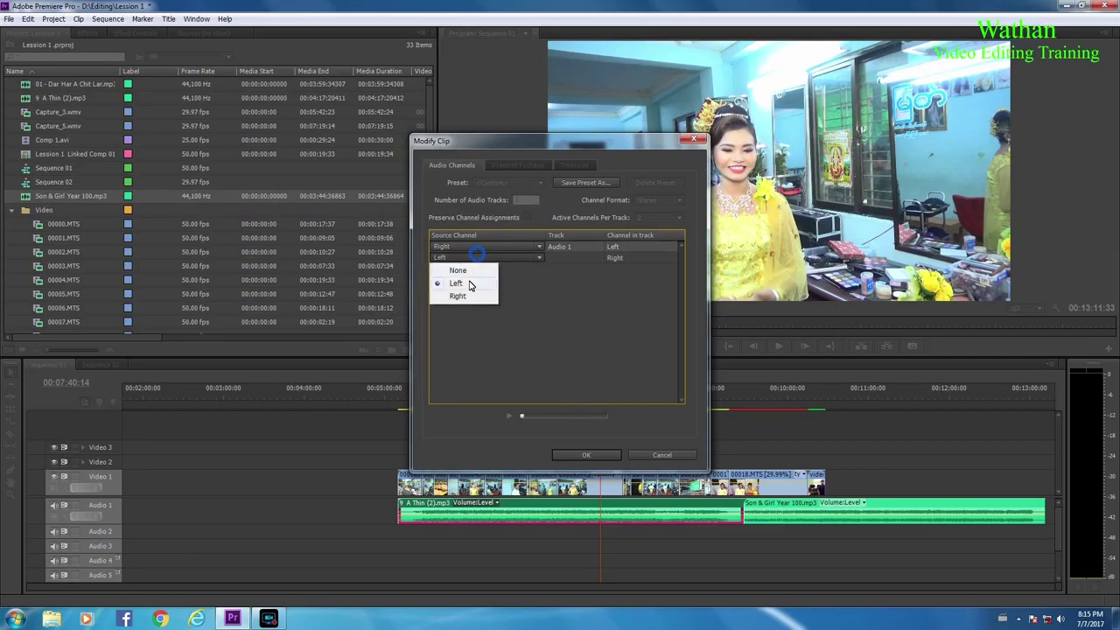
{"action": "left_click", "coordinate": [468, 297]}
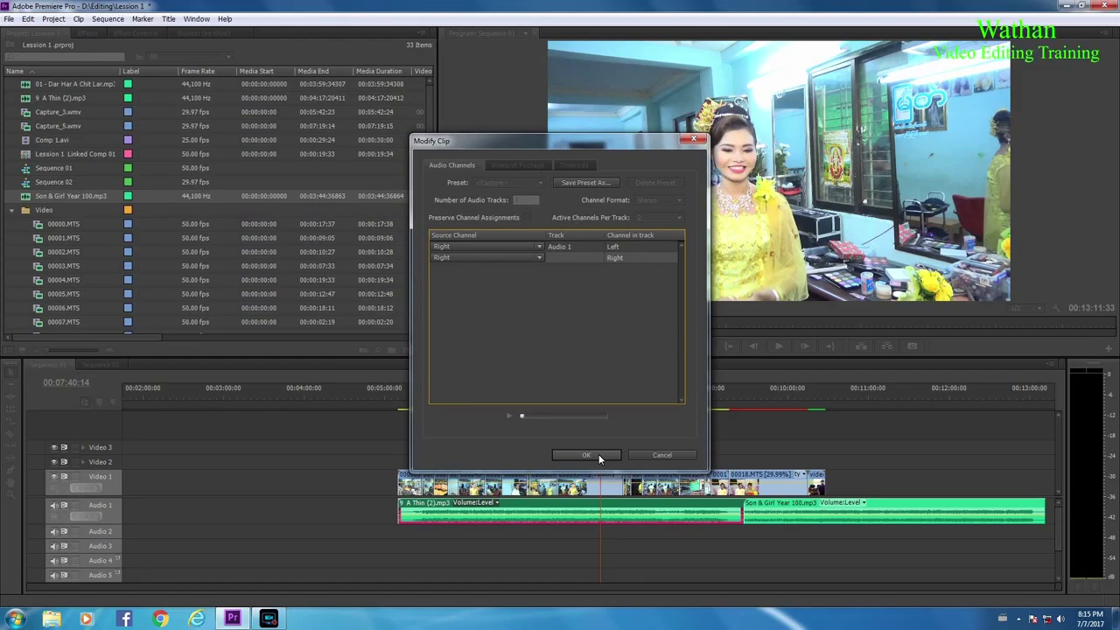
Switch the right channel's source back to Left and apply the channel assignment
{"action": "left_click", "coordinate": [491, 259]}
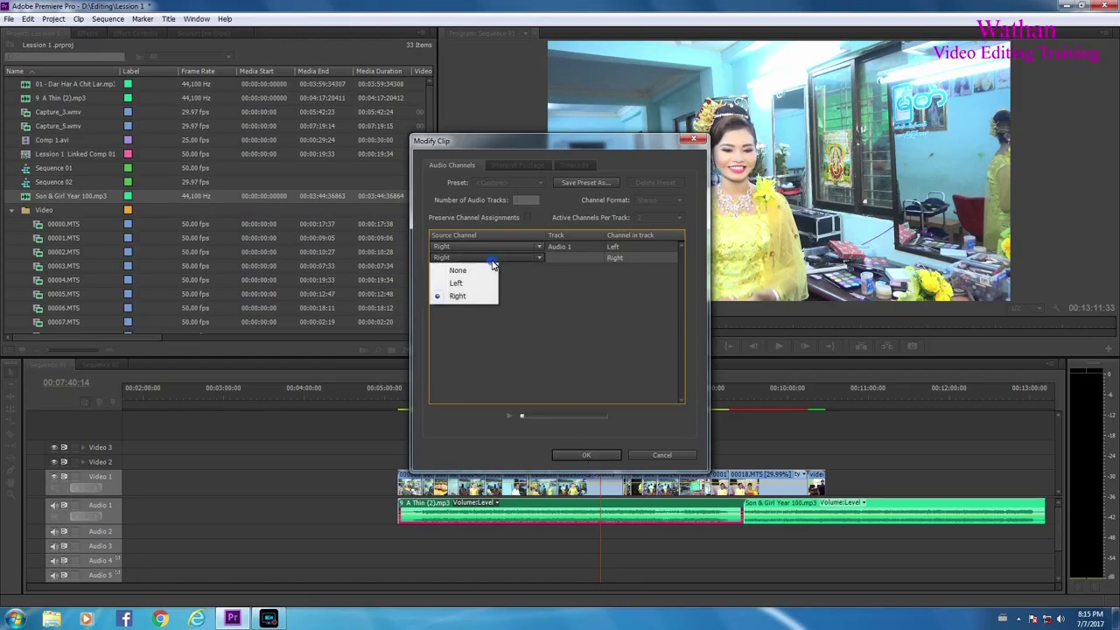
{"action": "left_click", "coordinate": [469, 284]}
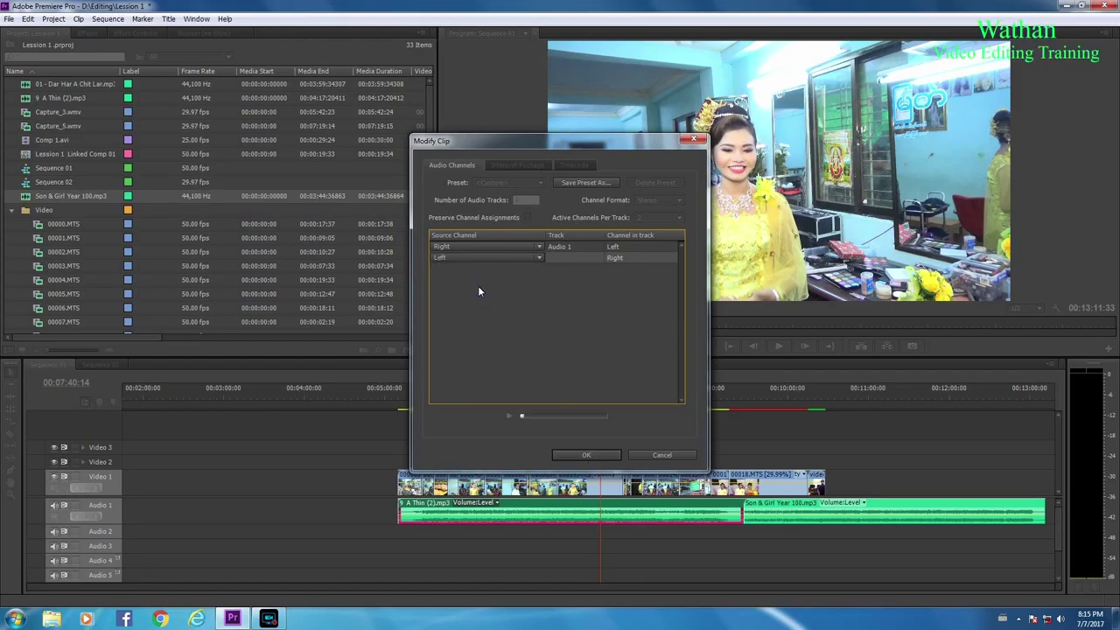
{"action": "left_click", "coordinate": [582, 458]}
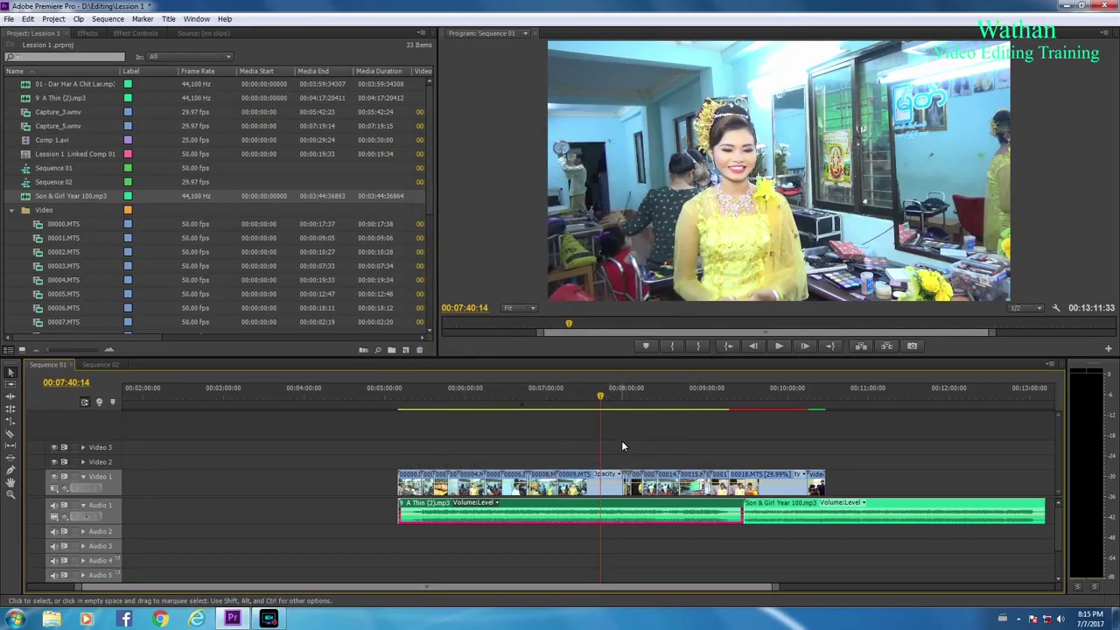
{"action": "right_click", "coordinate": [586, 472]}
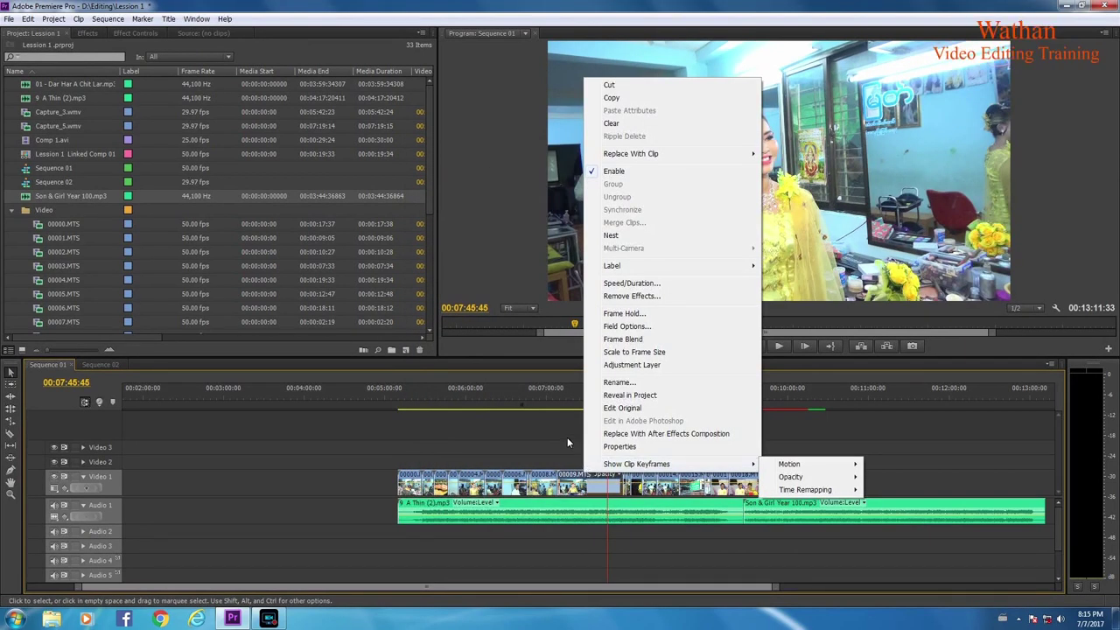
{"action": "left_click", "coordinate": [567, 436]}
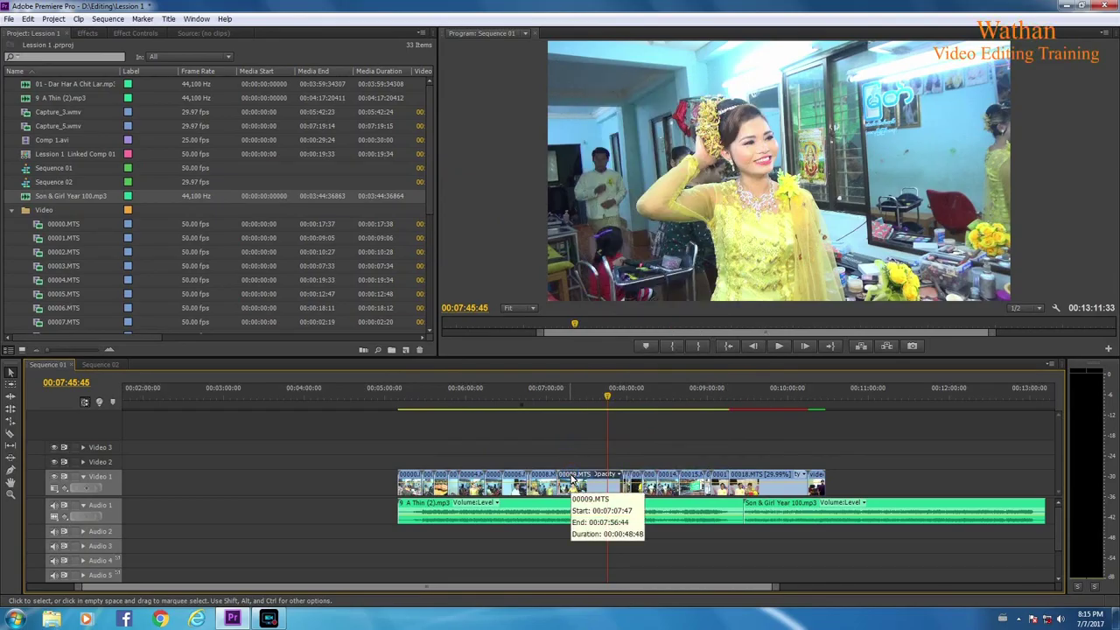
{"action": "right_click", "coordinate": [572, 480]}
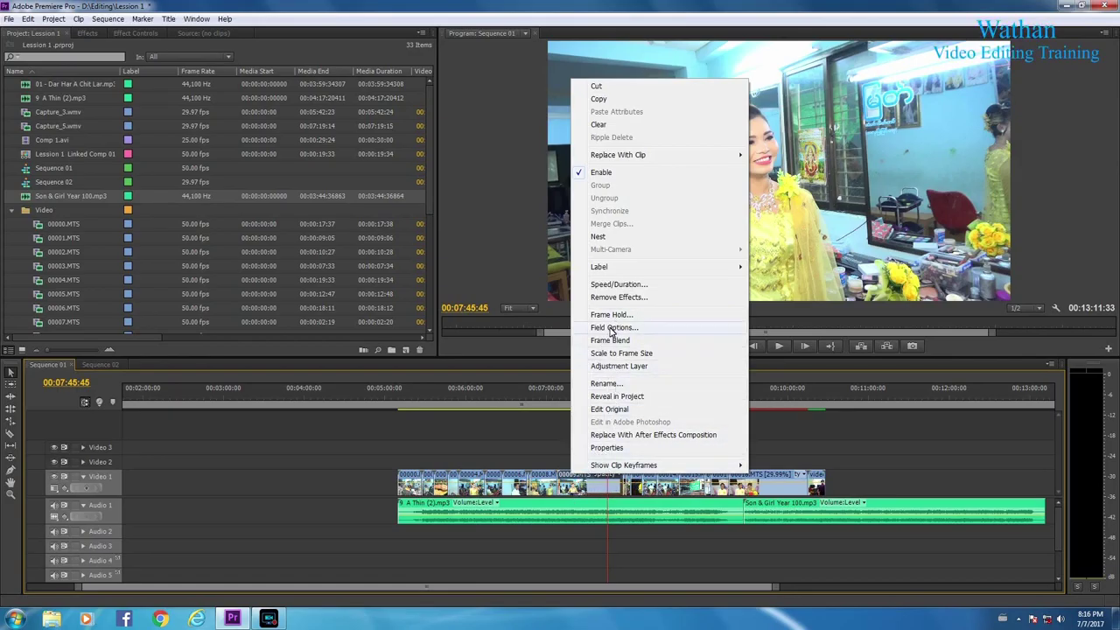
Split the 00015.MTS clip and the music clip beneath it at 00:08:40:10
{"action": "left_click", "coordinate": [561, 401]}
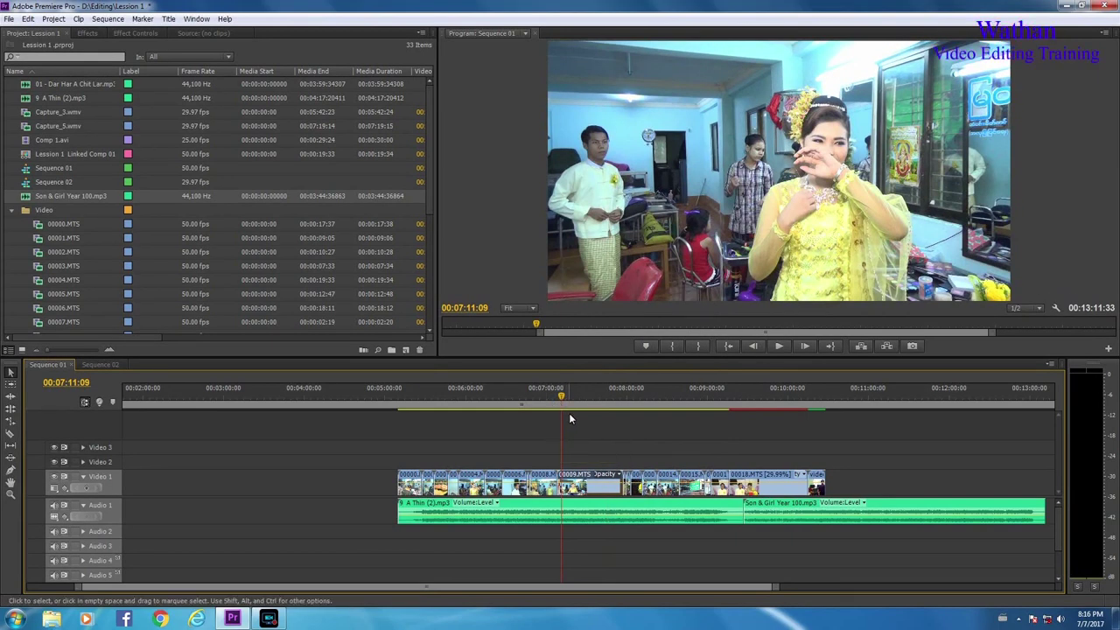
{"action": "left_click", "coordinate": [688, 401]}
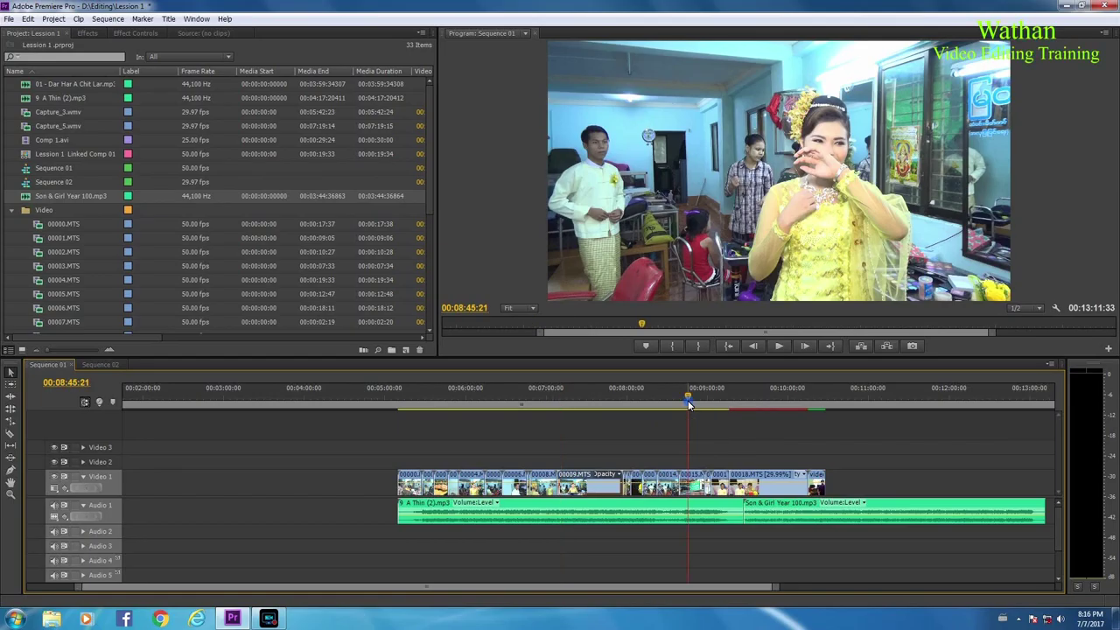
{"action": "left_click", "coordinate": [679, 401]}
{"action": "key", "text": "="}
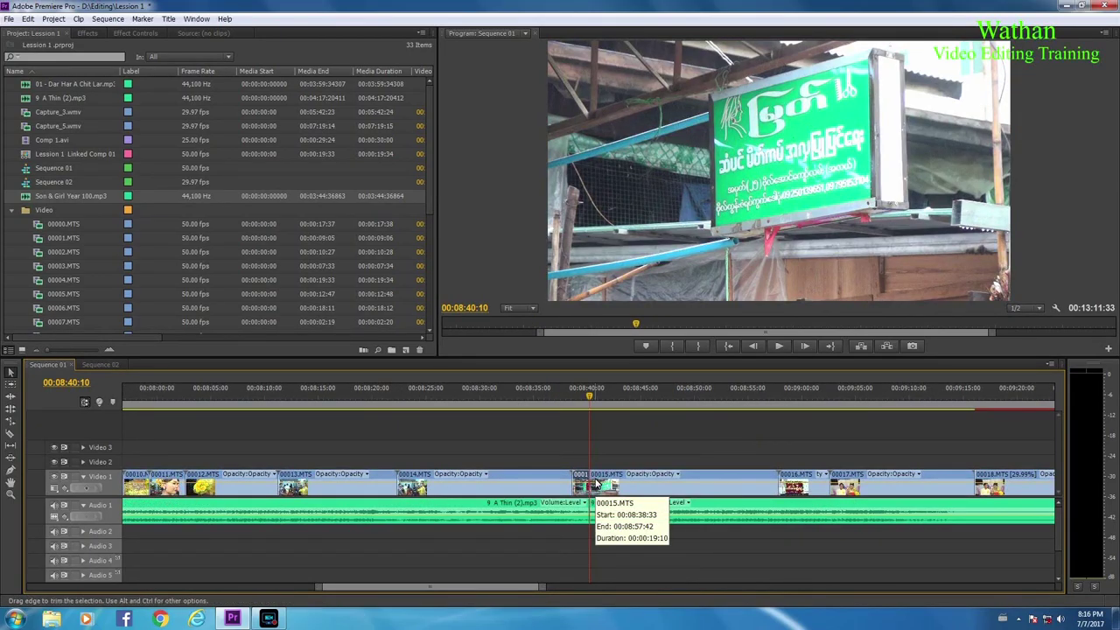
{"action": "key", "text": "ctrl+k"}
Apply a frame hold on the In Point to the short first piece of the 00015.MTS clip
{"action": "mouse_move", "coordinate": [591, 401]}
{"action": "left_mouse_down"}
{"action": "mouse_move", "coordinate": [603, 399]}
{"action": "mouse_move", "coordinate": [578, 404]}
{"action": "left_mouse_up"}
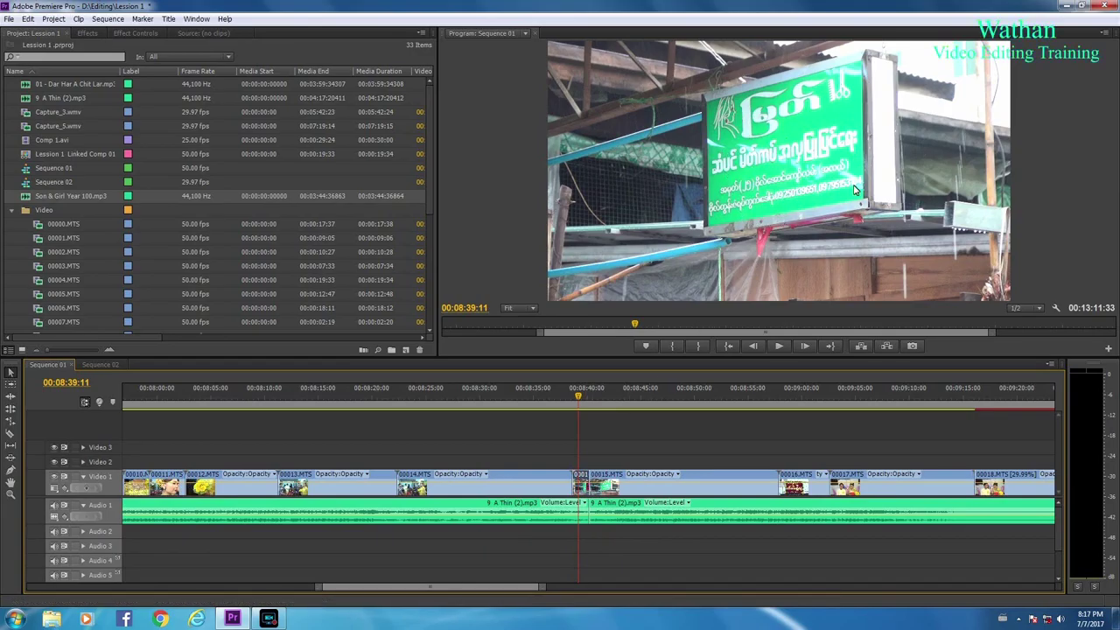
{"action": "right_click", "coordinate": [582, 481]}
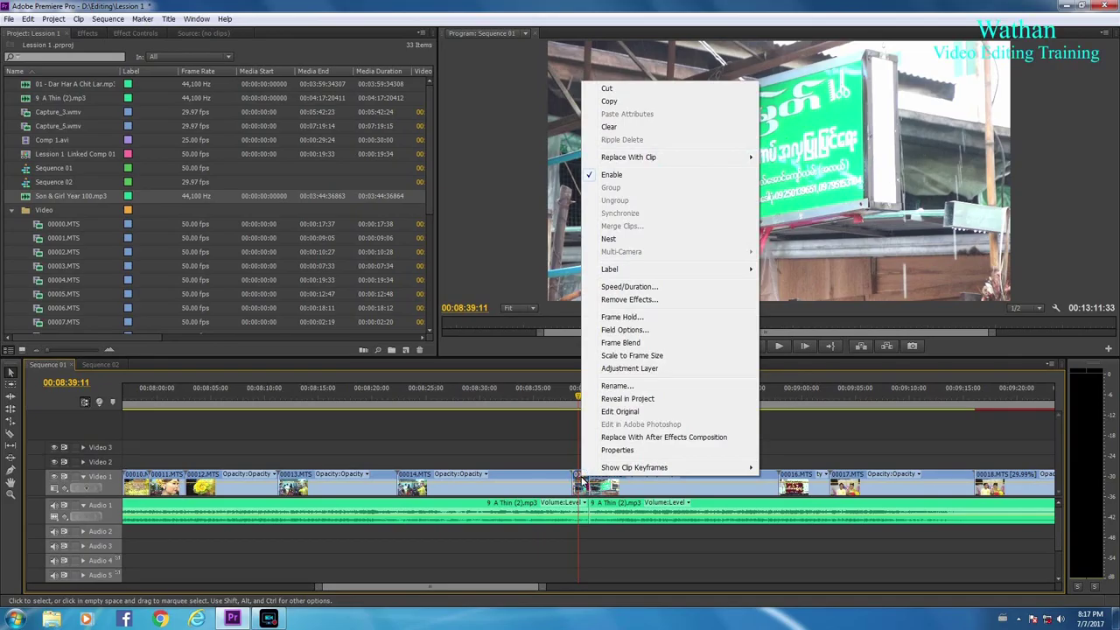
{"action": "left_click", "coordinate": [633, 317]}
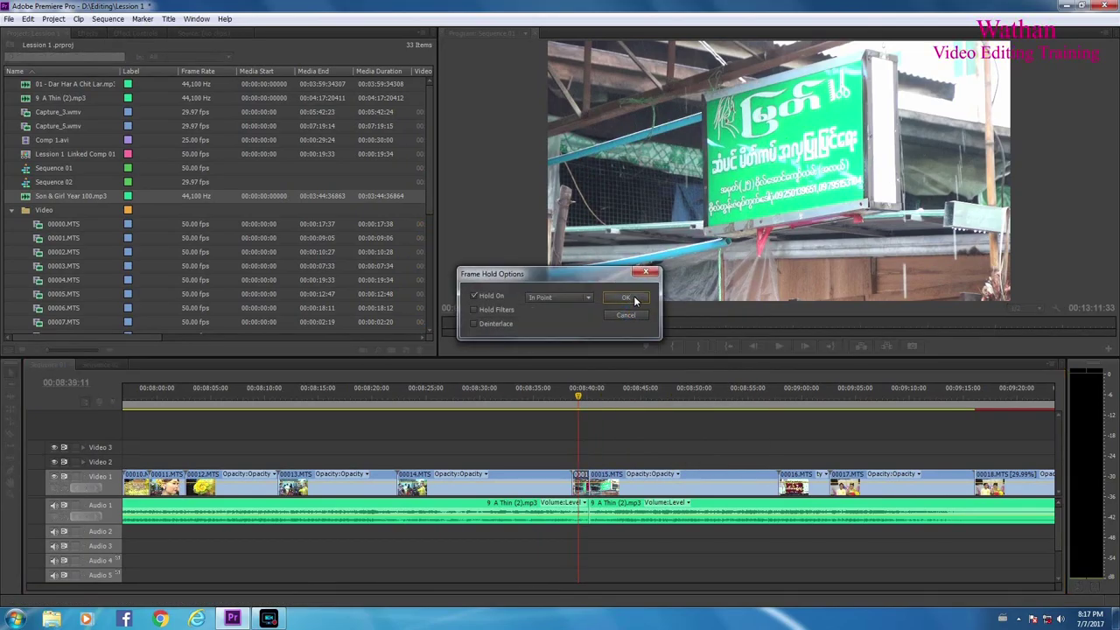
{"action": "left_click", "coordinate": [625, 298]}
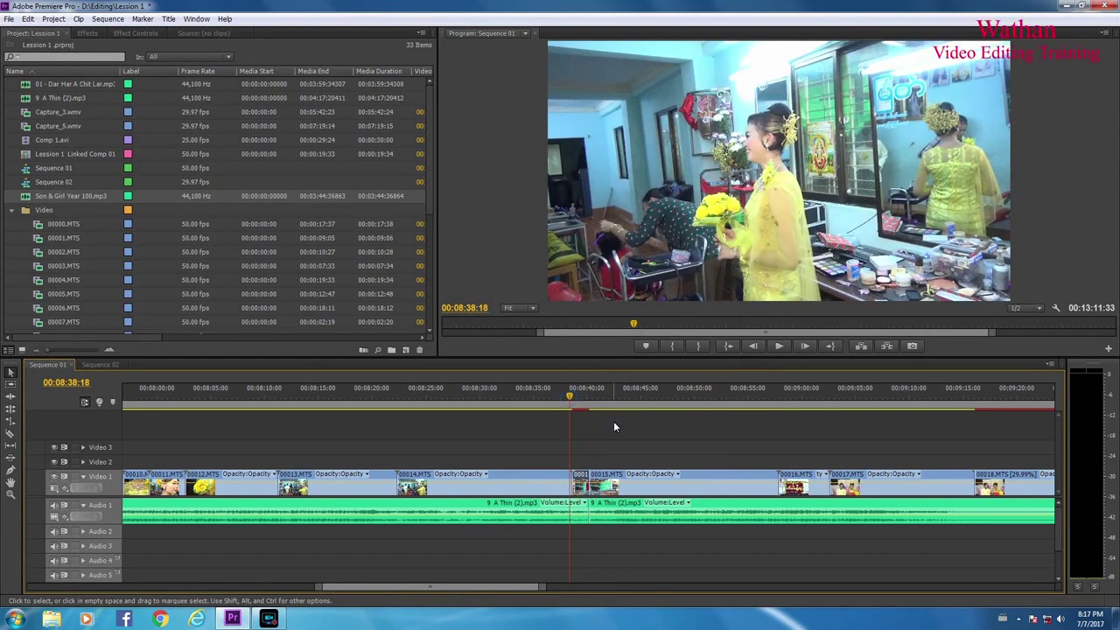
Play the sequence across the frozen piece of 00015.MTS twice to compare it with the moving footage that follows
{"action": "key", "text": "space"}
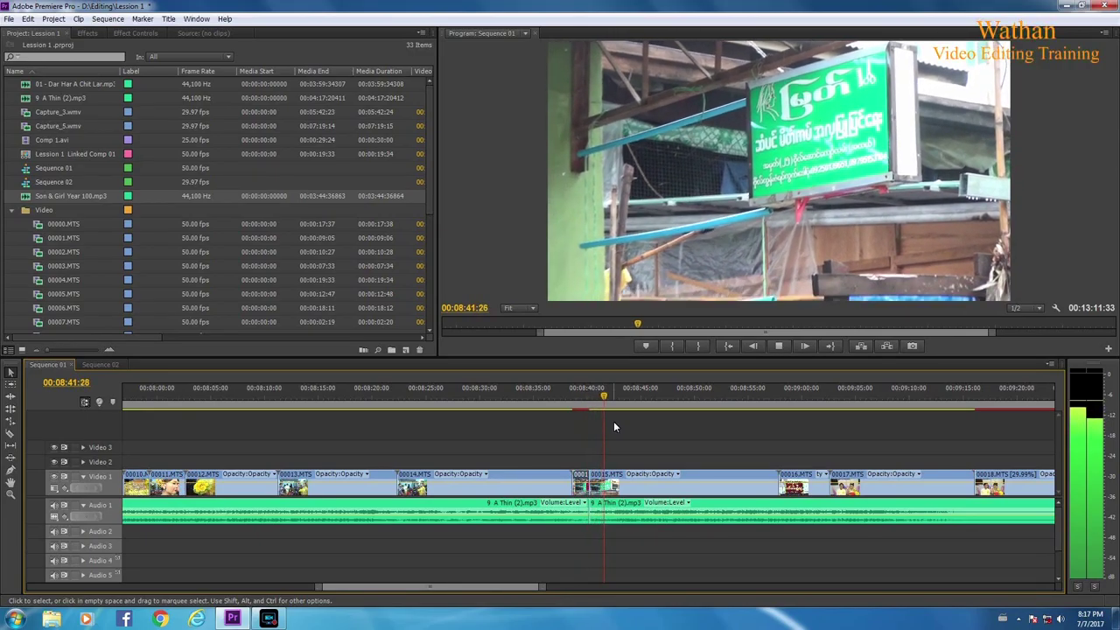
{"action": "left_click_drag", "start_coordinate": [621, 398], "coordinate": [574, 398]}
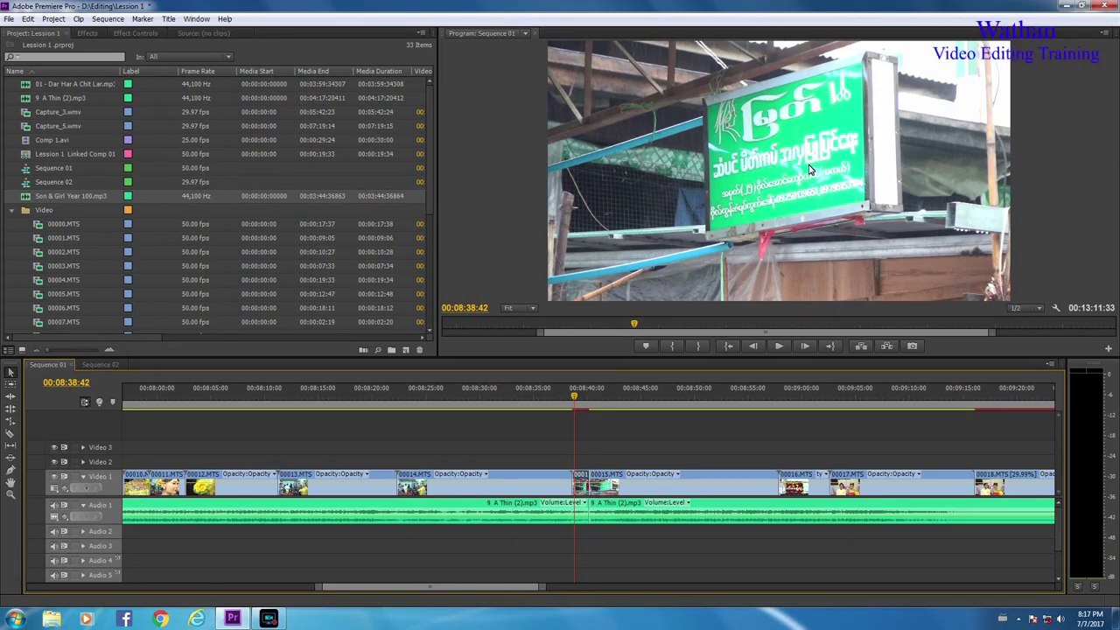
{"action": "key", "text": "space"}
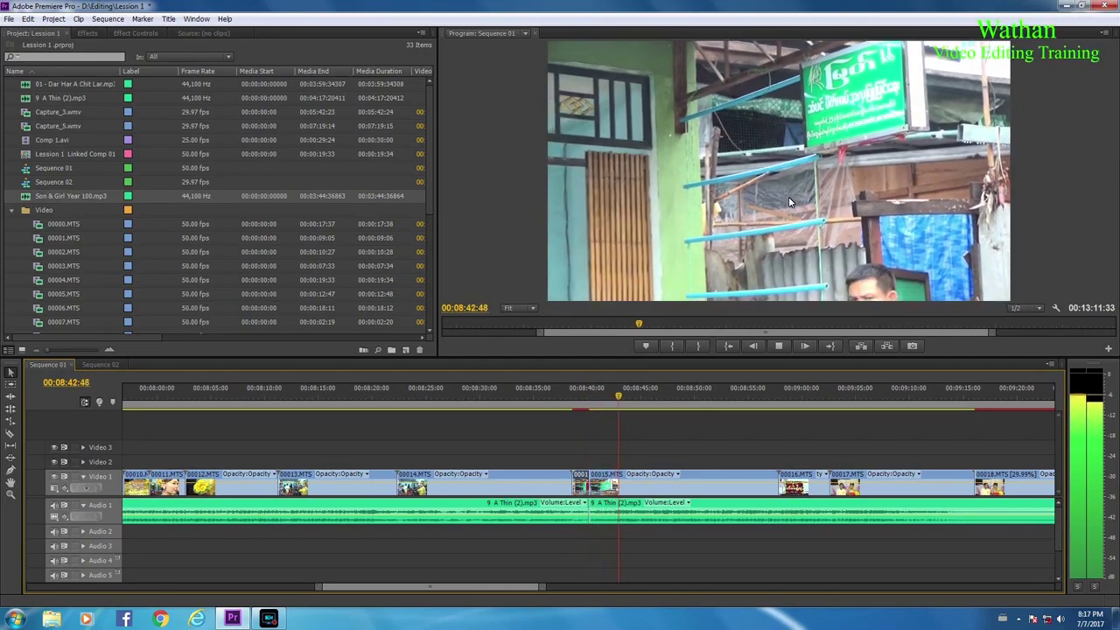
{"action": "key", "text": "space"}
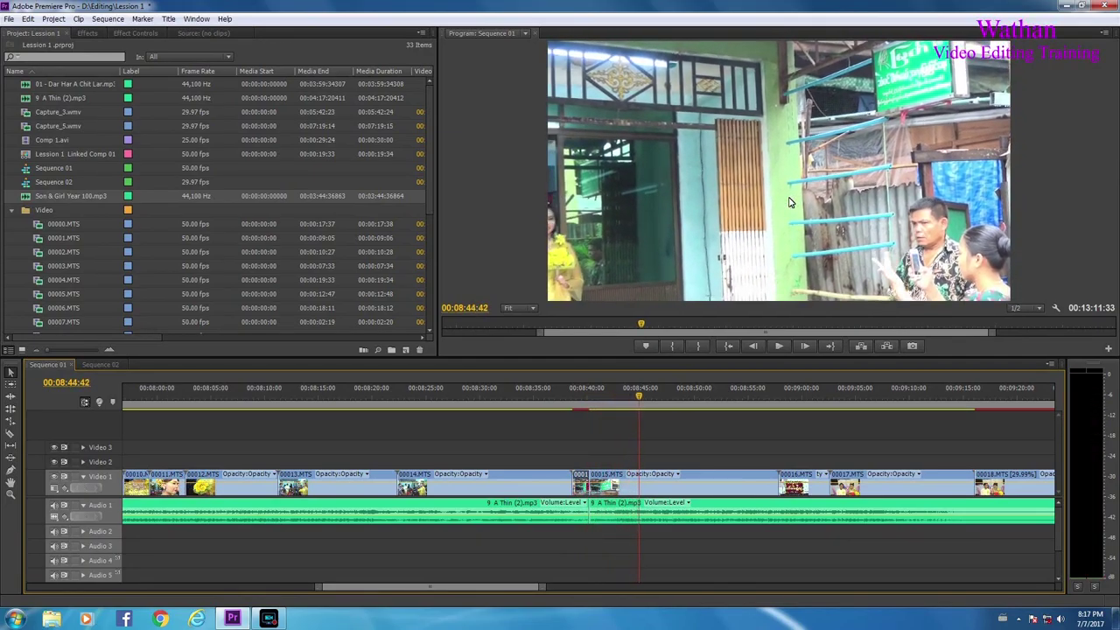
Replace the 00017.MTS clip in the timeline with an After Effects composition
{"action": "left_click", "coordinate": [748, 474]}
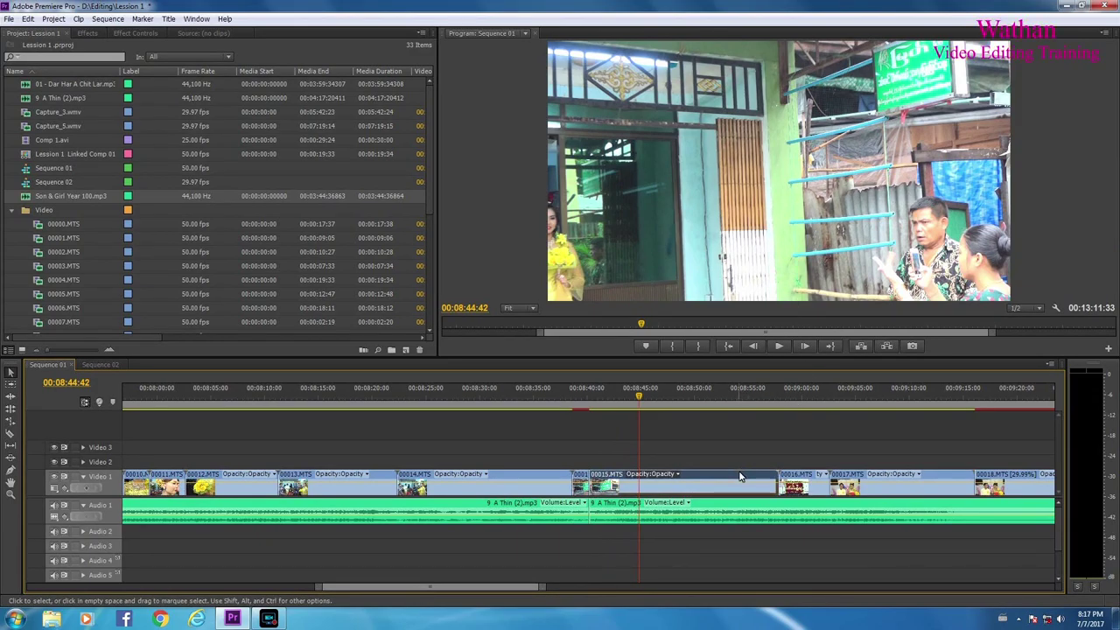
{"action": "left_click", "coordinate": [864, 477]}
{"action": "left_click", "coordinate": [865, 398]}
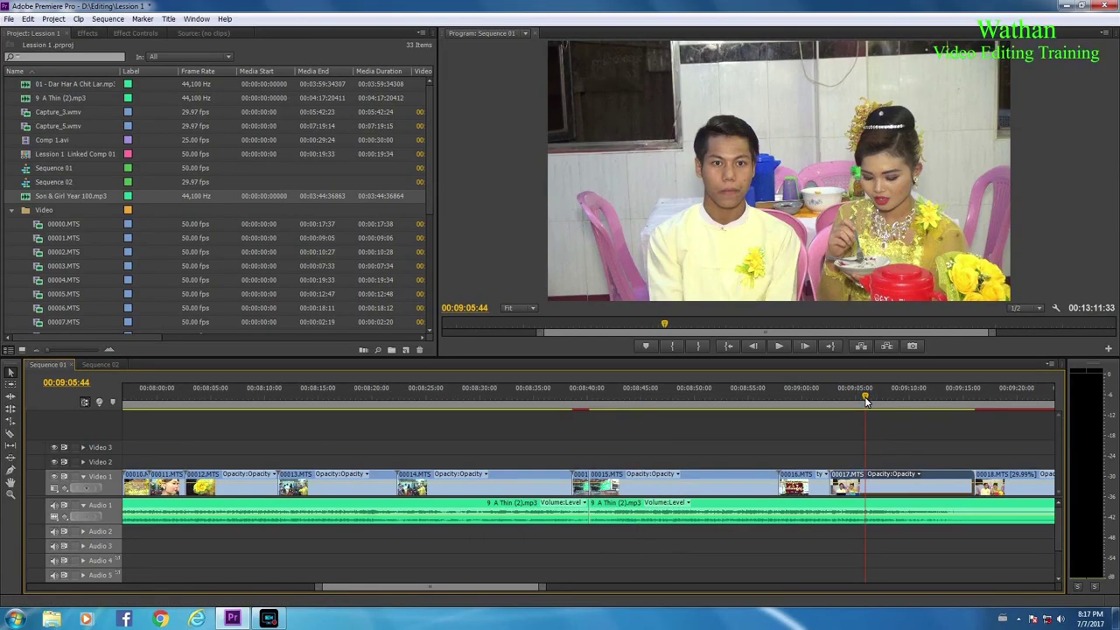
{"action": "right_click", "coordinate": [854, 476]}
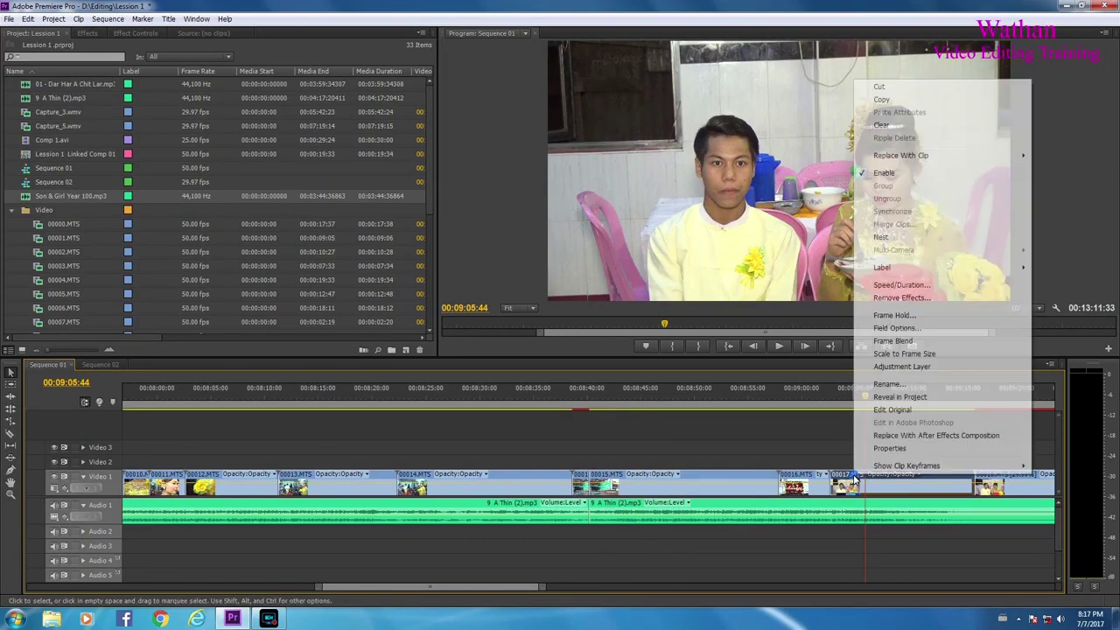
{"action": "right_click", "coordinate": [929, 480]}
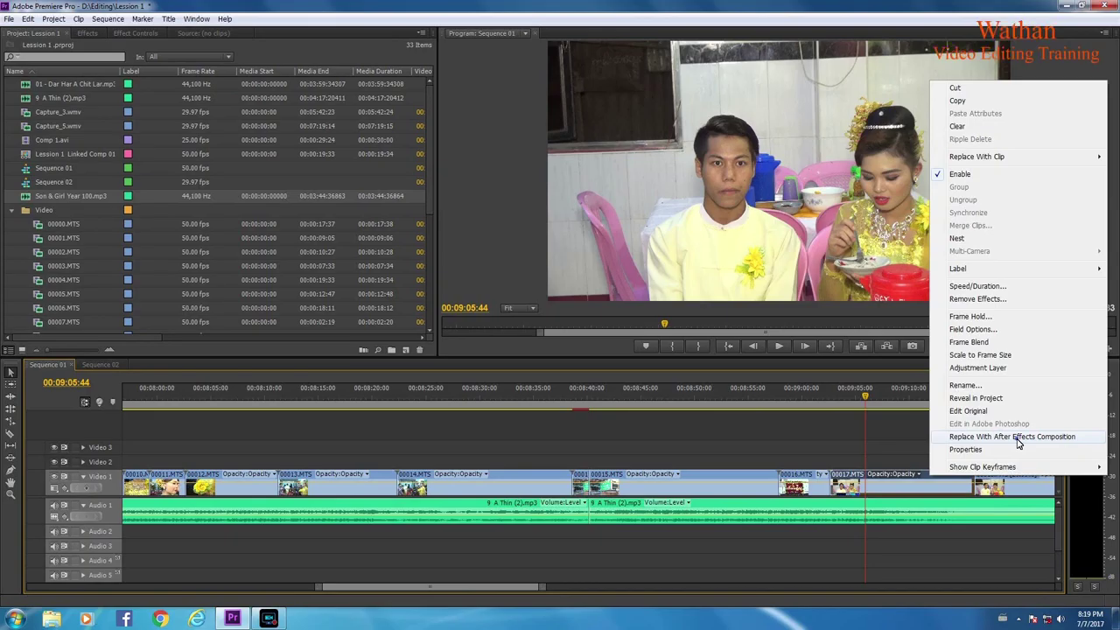
{"action": "left_click", "coordinate": [1017, 443]}
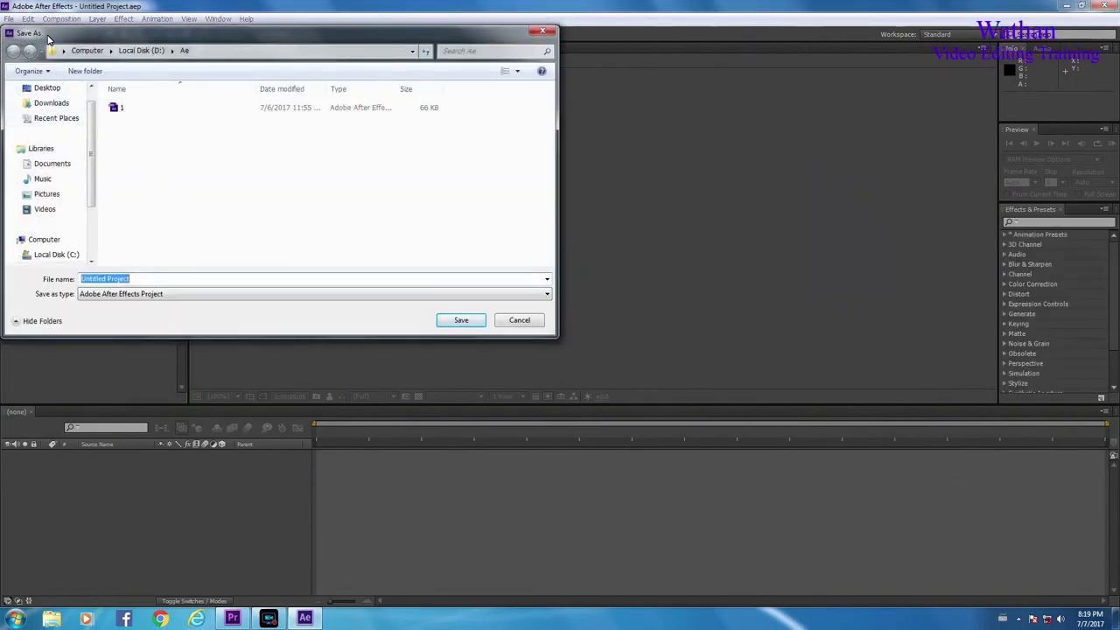
Save the new After Effects project as 2 in the Ae folder on Local Disk (D:)
{"action": "left_click_drag", "start_coordinate": [93, 125], "coordinate": [94, 162]}
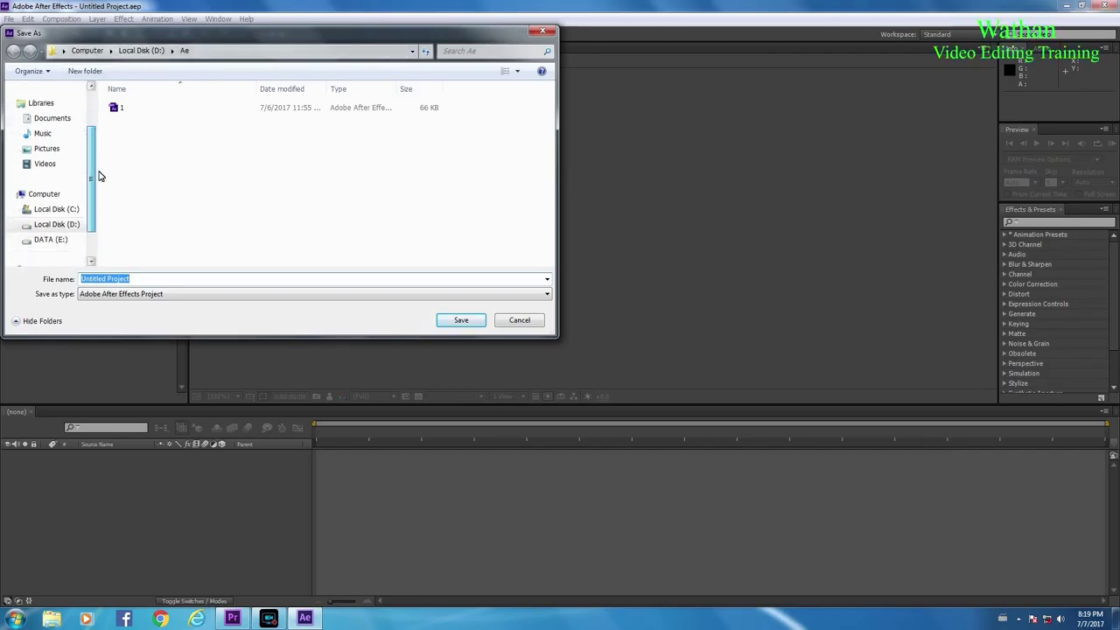
{"action": "left_click", "coordinate": [75, 226]}
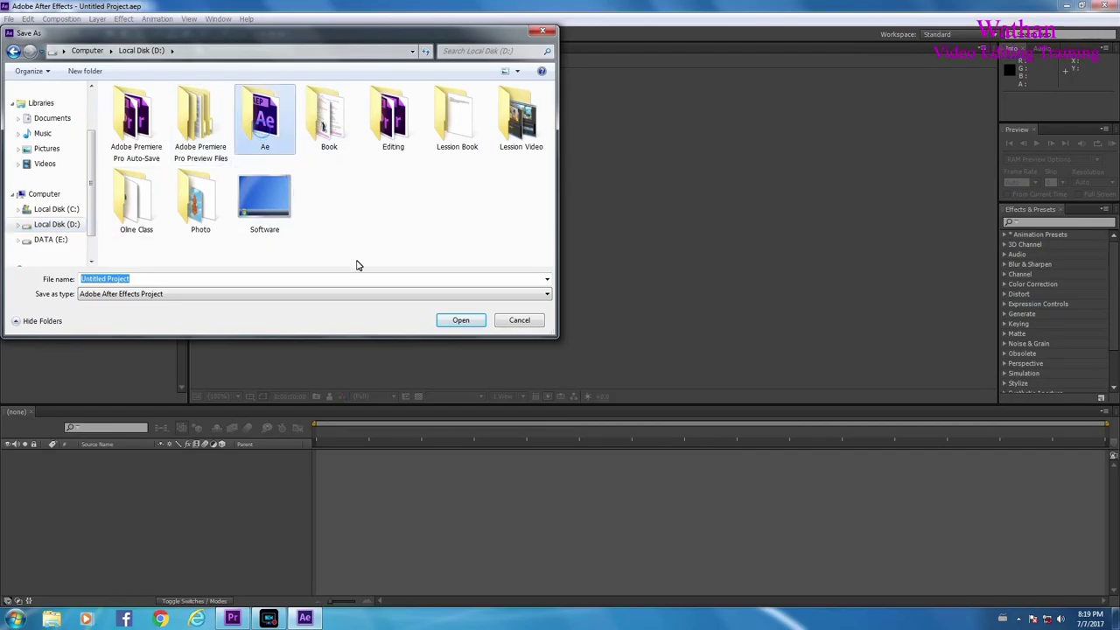
{"action": "left_click", "coordinate": [448, 320]}
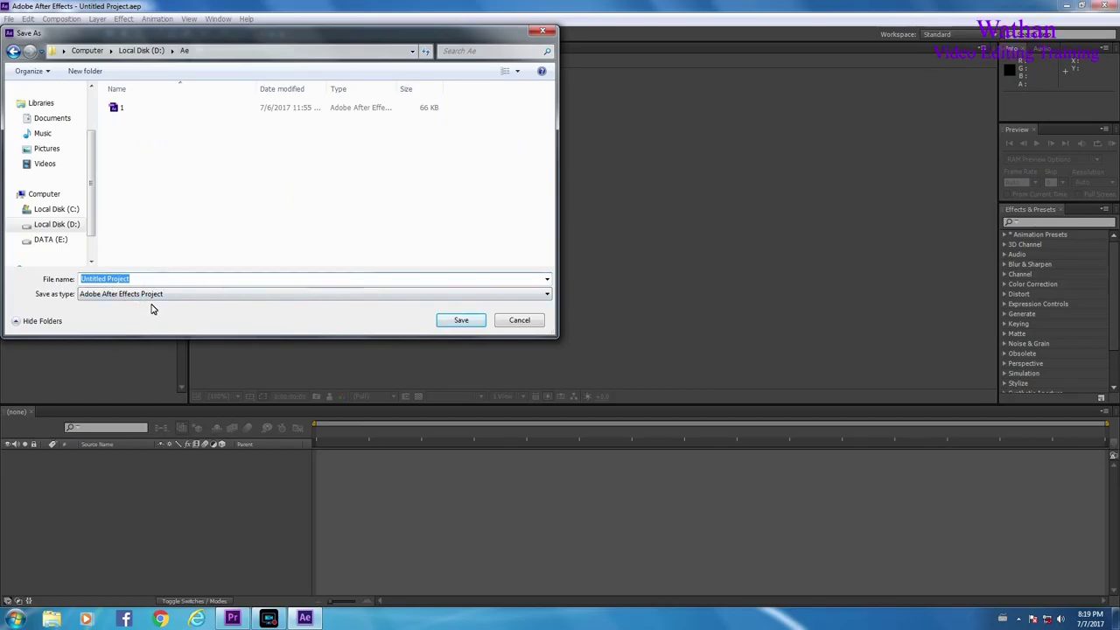
{"action": "type", "text": "2"}
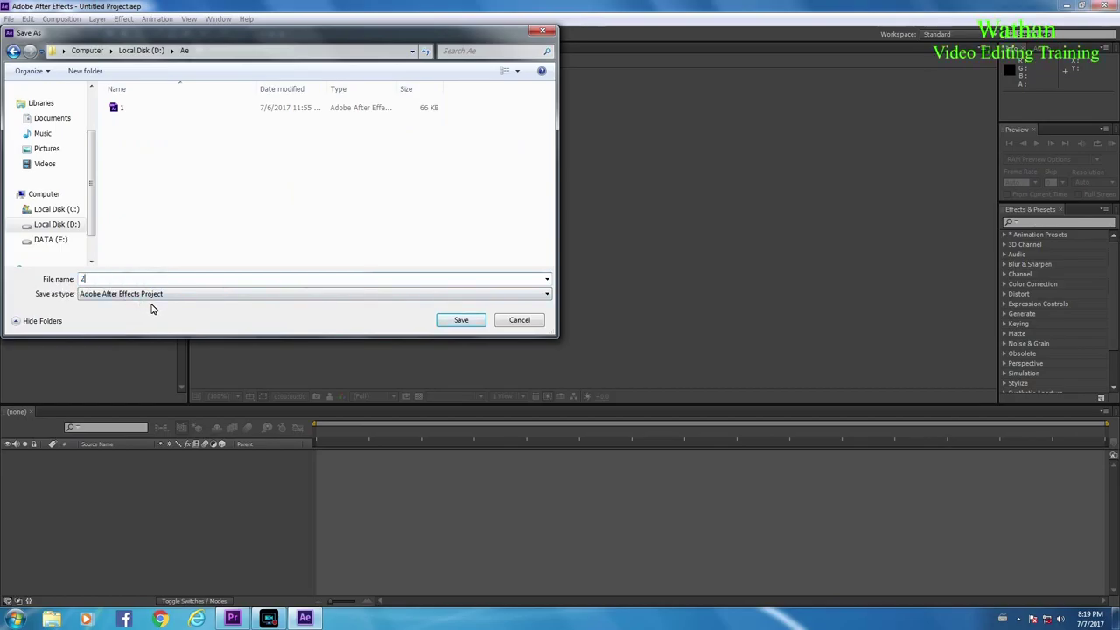
{"action": "left_click", "coordinate": [448, 321]}
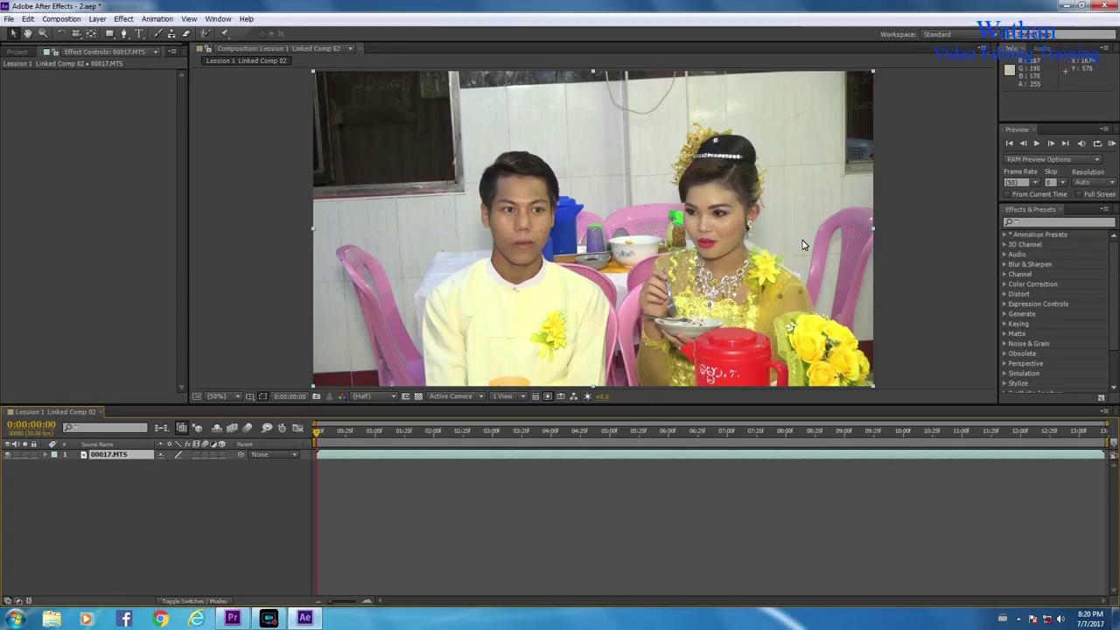
Find the CC Rainfall effect, apply it to the 00017.MTS layer and preview the composition
{"action": "left_click", "coordinate": [1005, 220]}
{"action": "type", "text": "rain"}
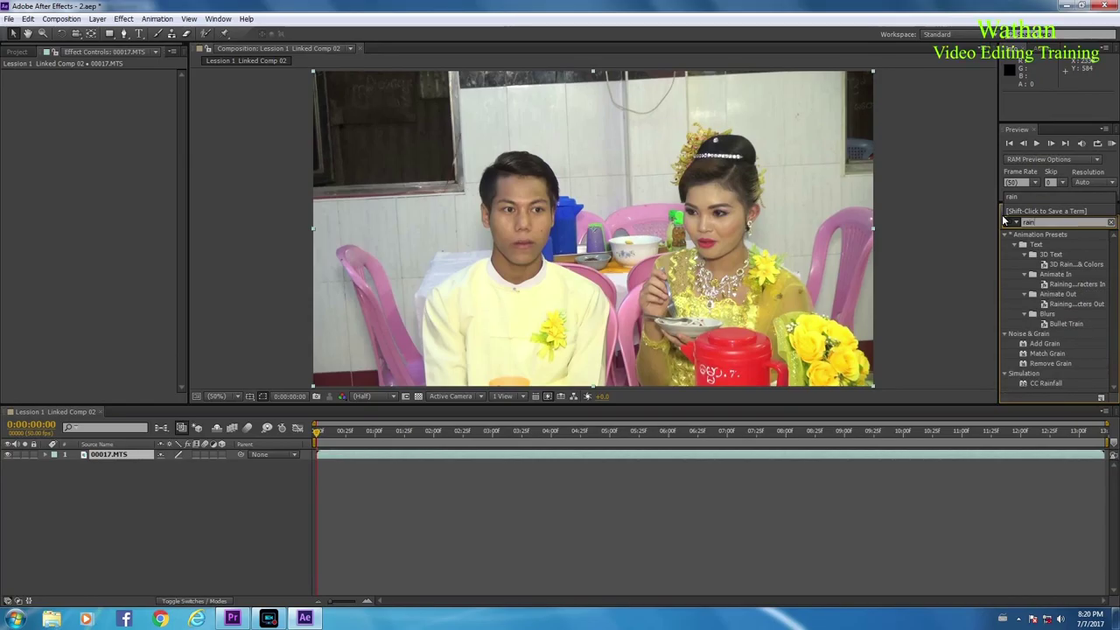
{"action": "left_click", "coordinate": [1062, 386]}
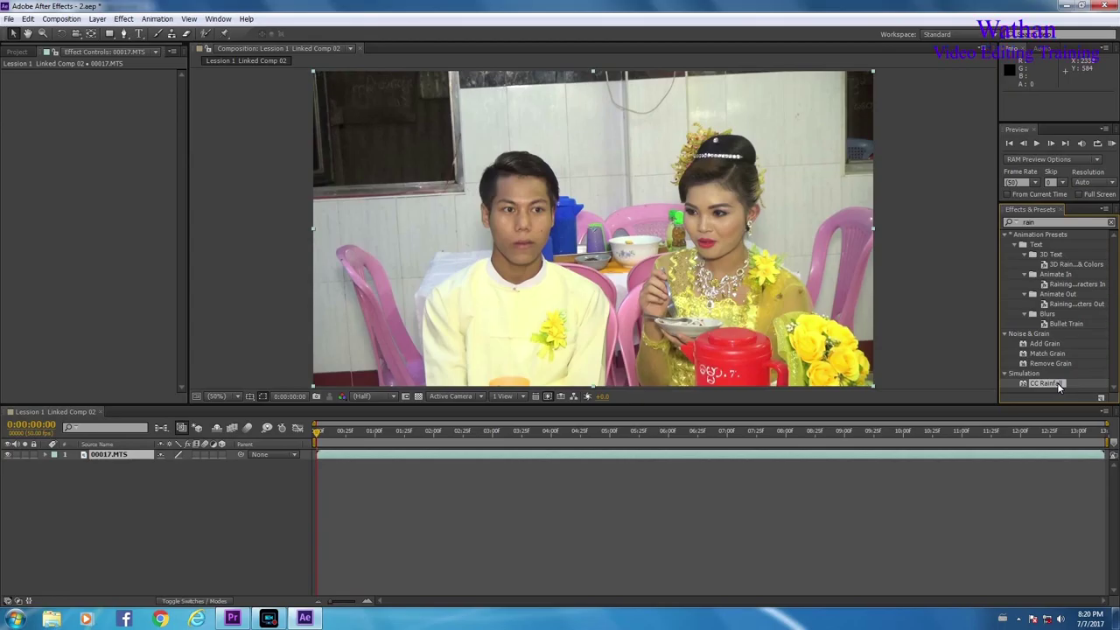
{"action": "left_click_drag", "start_coordinate": [1057, 383], "coordinate": [588, 206]}
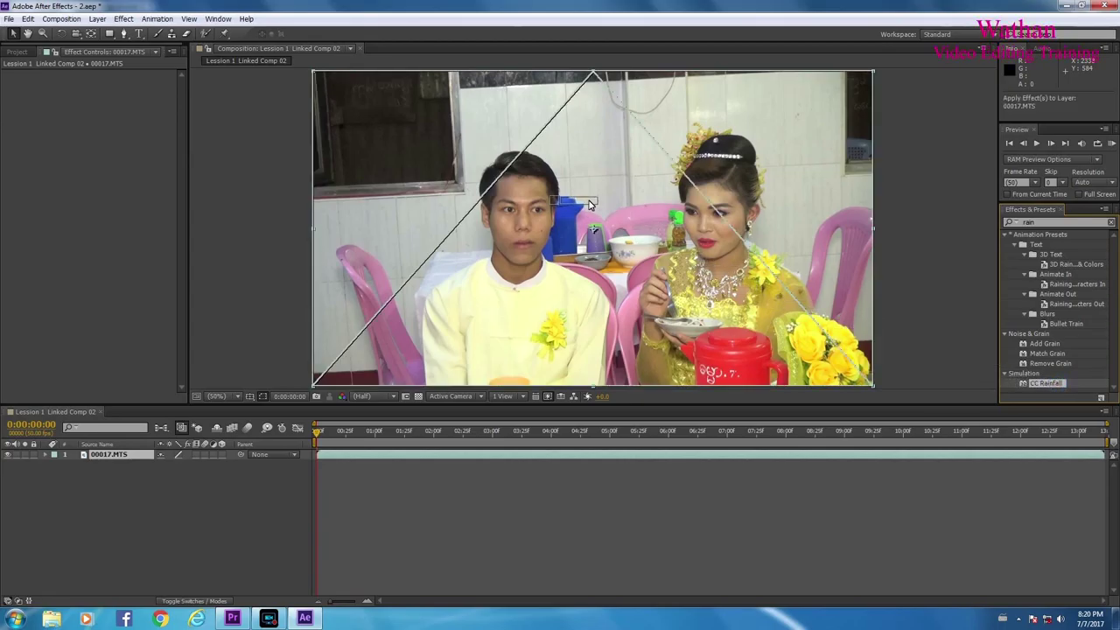
{"action": "left_click_drag", "start_coordinate": [589, 206], "coordinate": [589, 205]}
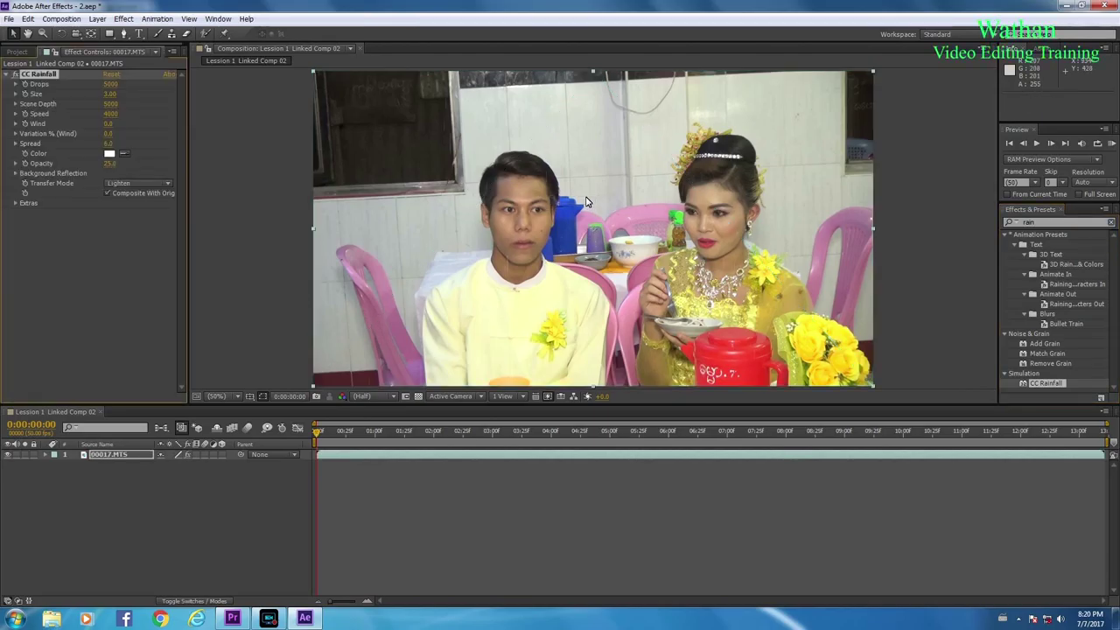
{"action": "key", "text": "space"}
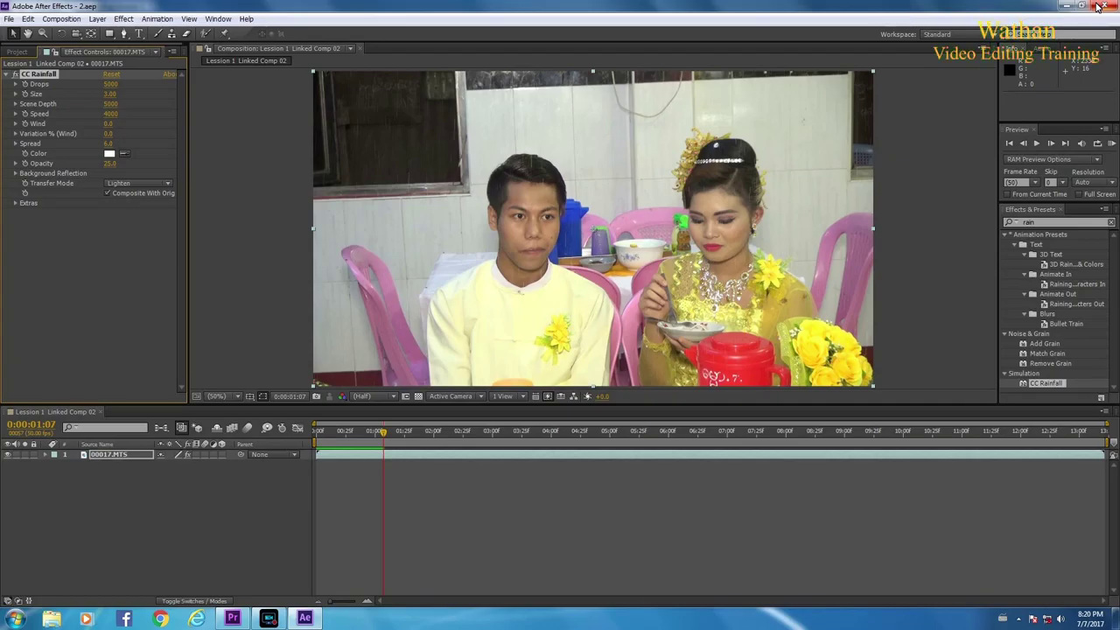
Close After Effects and play the linked composition in the Premiere Pro timeline from 00:09:03:33
{"action": "left_click", "coordinate": [1098, 7]}
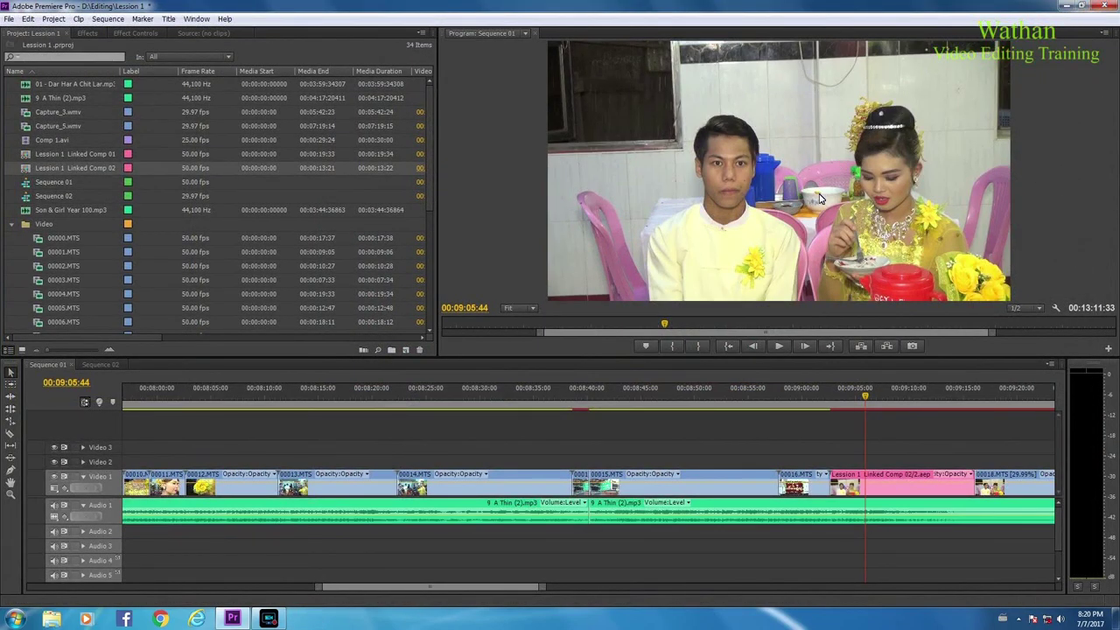
{"action": "left_click", "coordinate": [842, 402]}
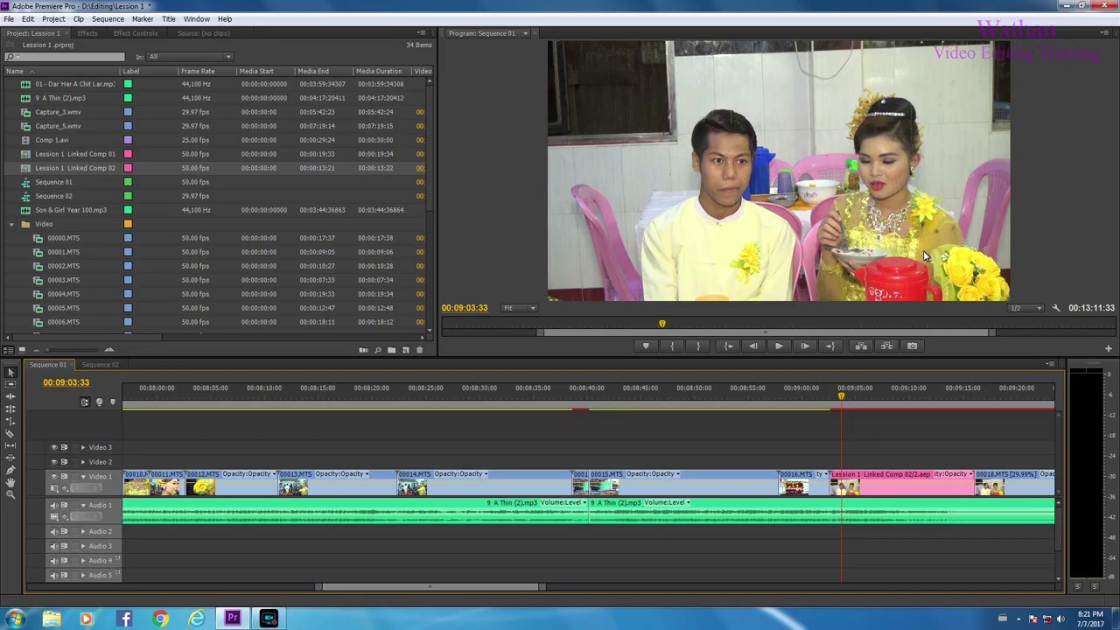
{"action": "key", "text": "space"}
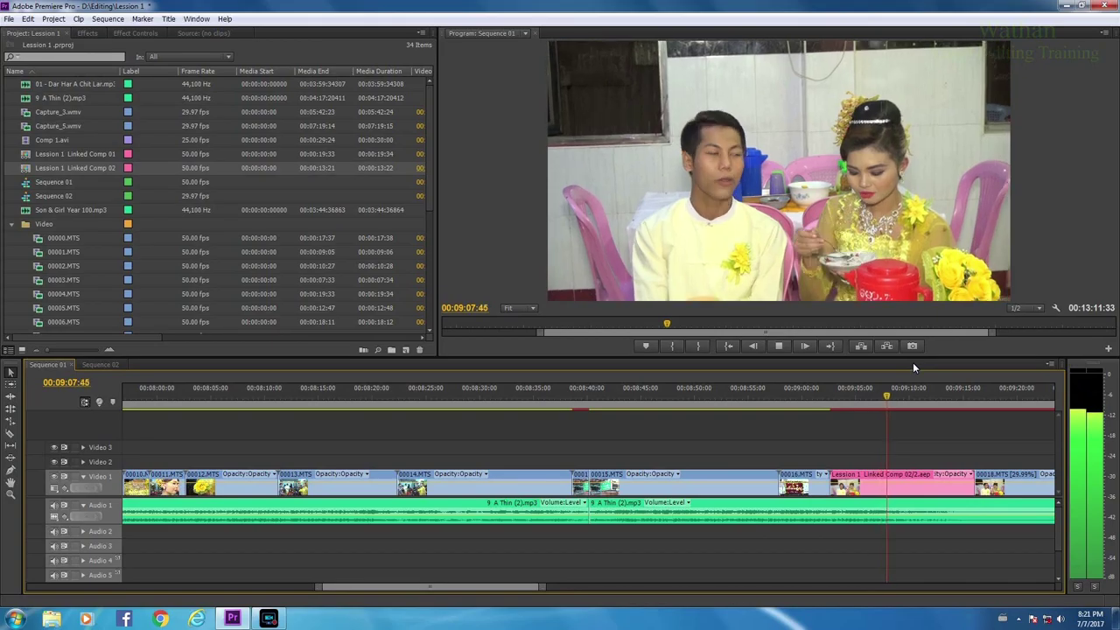
{"action": "key", "text": "space"}
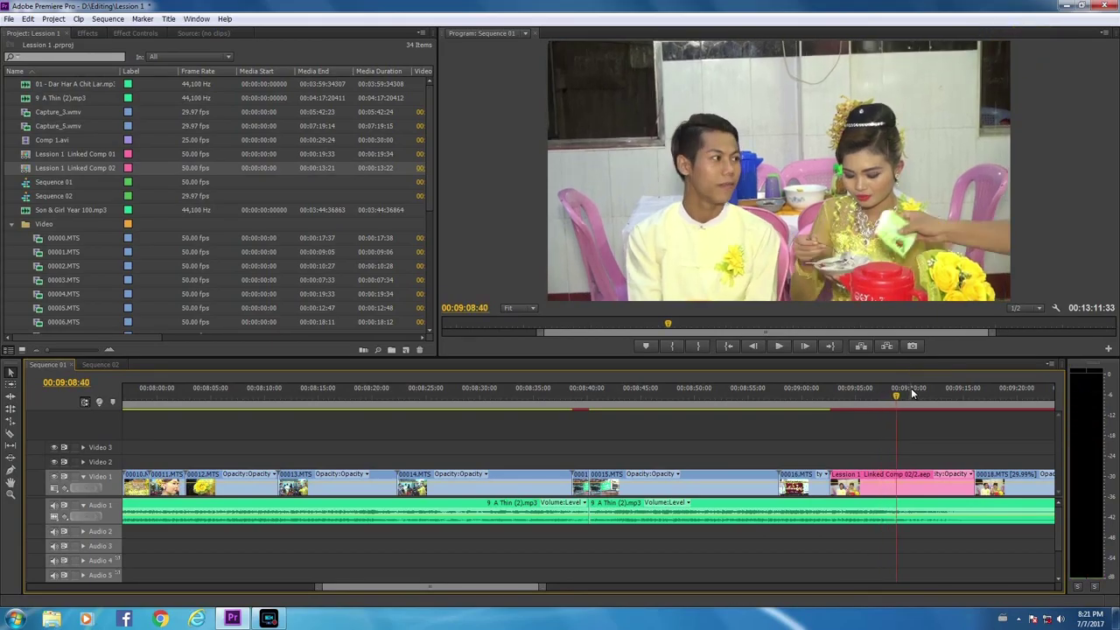